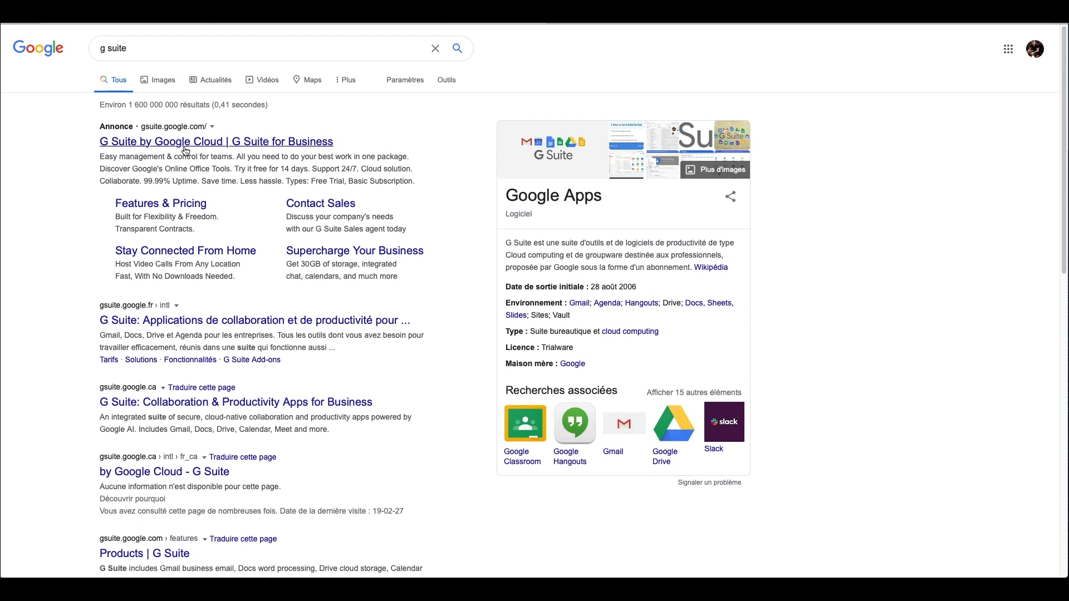
Step: Go to the G Suite by Google Cloud site from the search ad and start the sign-up
click(185, 148)
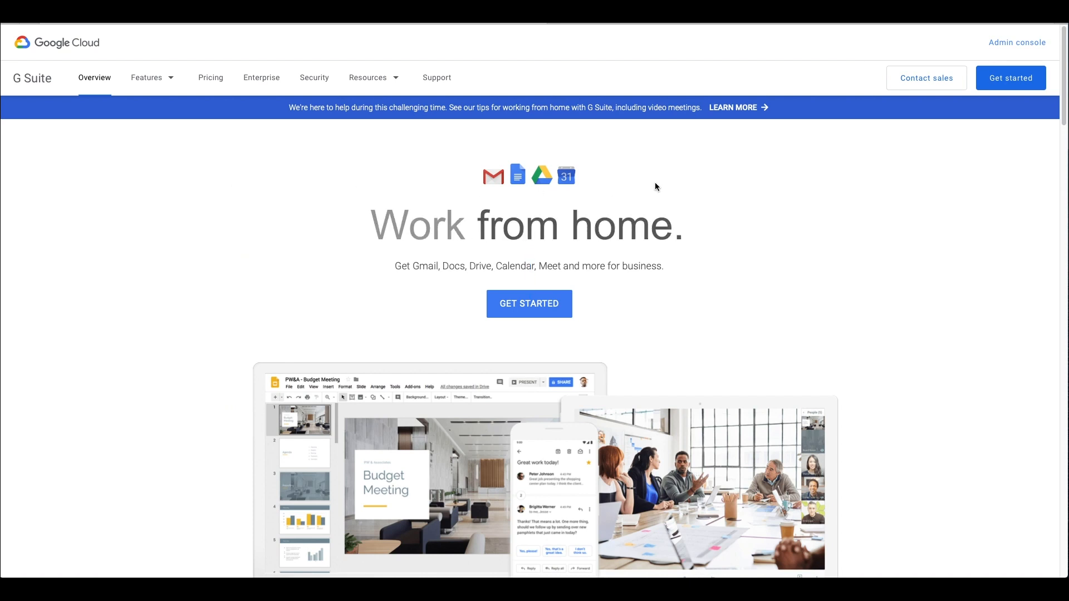
click(1019, 81)
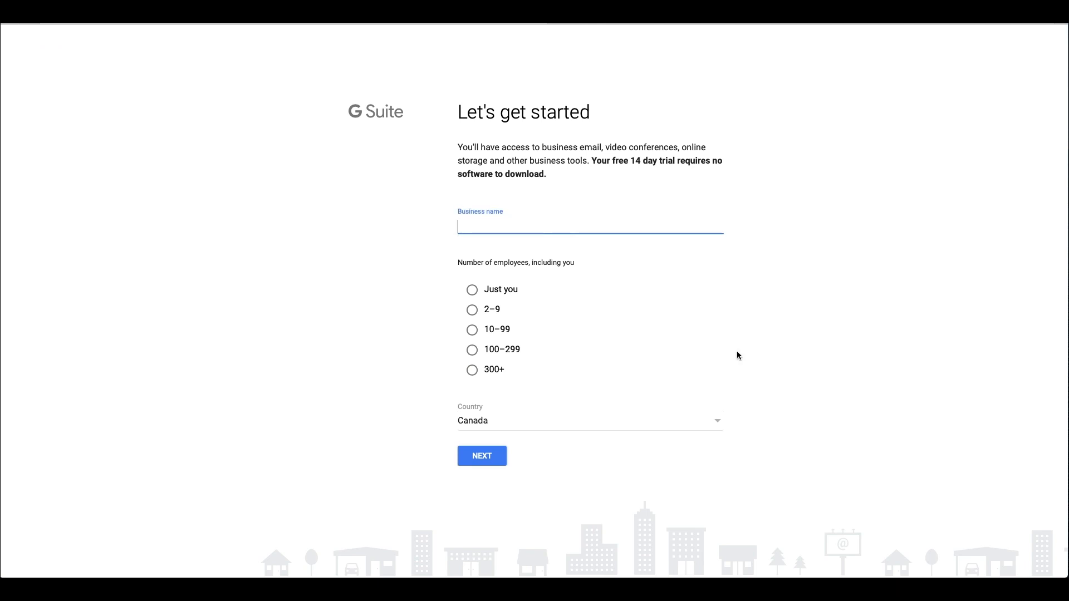
Step: Enter the business name 'L'atelier de Florence' with a one-person team size
text(L'atelier de Florence)
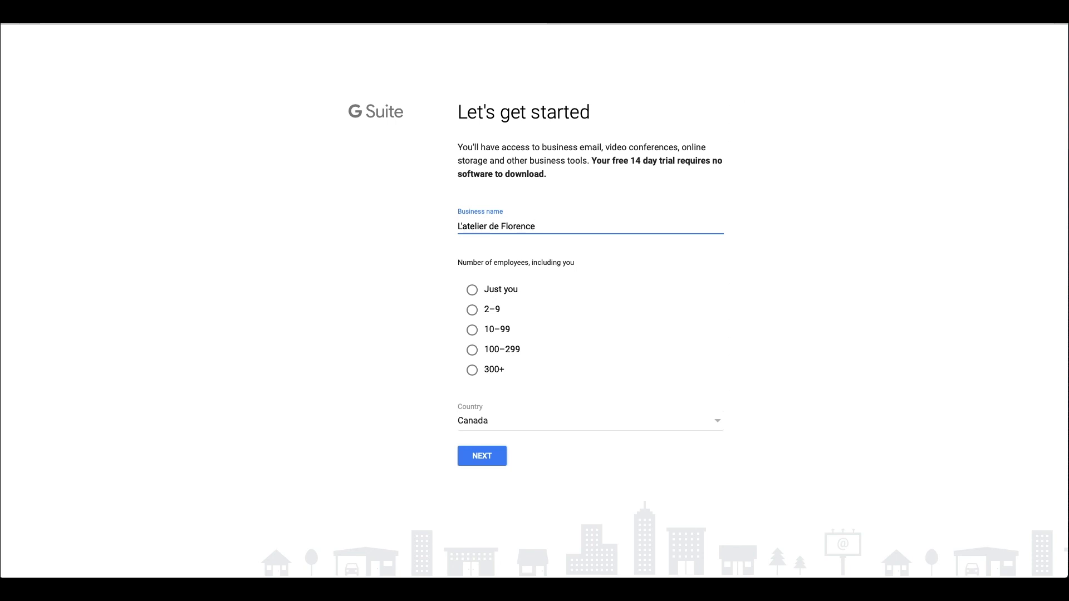
click(471, 291)
click(483, 463)
Step: Fill in the admin's first name, surname and current e-mail address, and submit
key(Tab)
key(Tab)
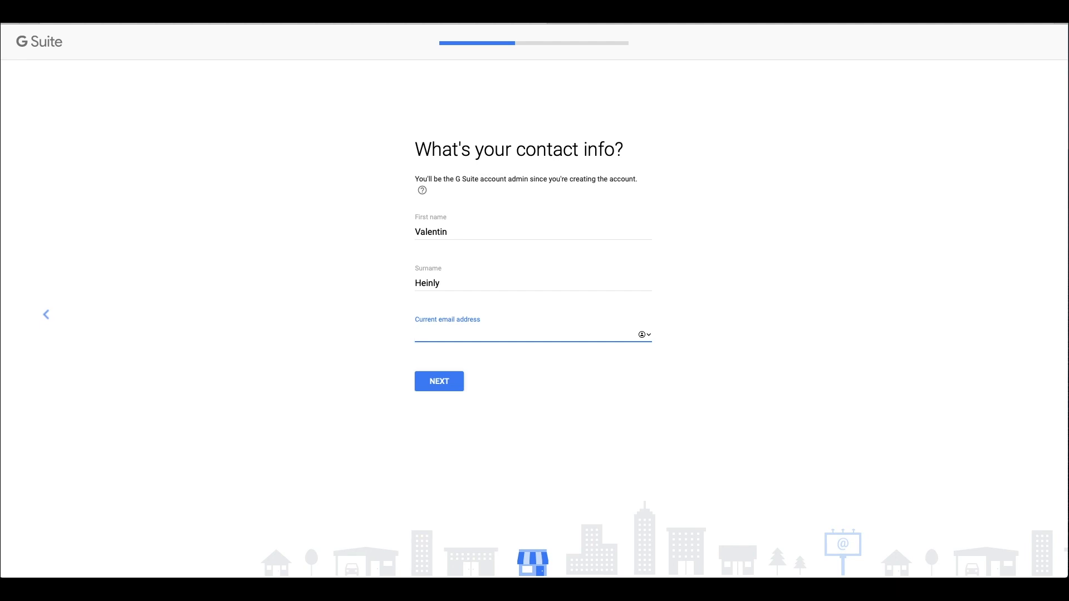
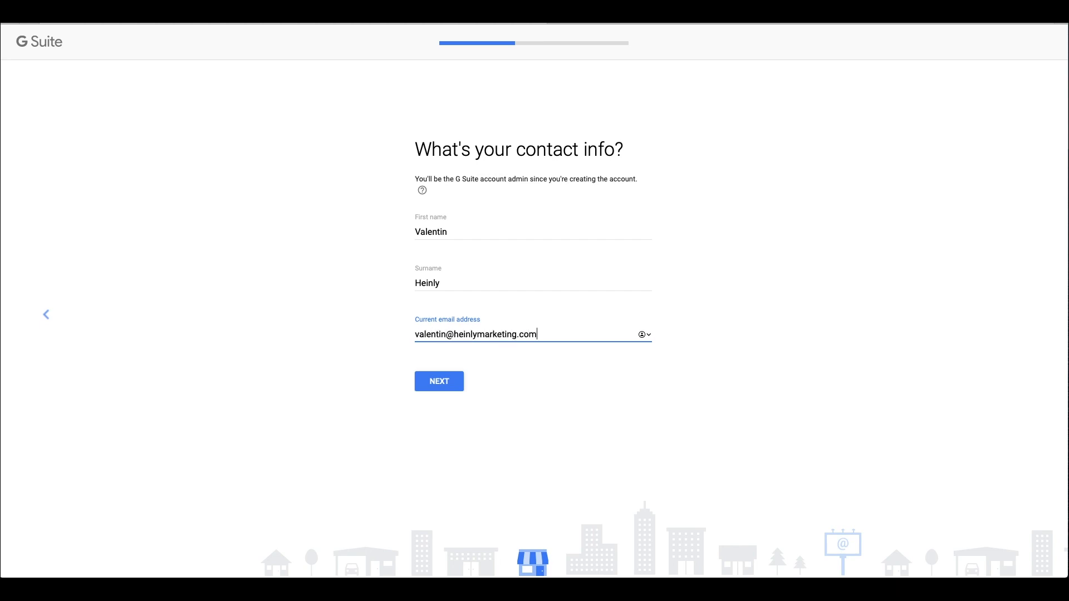
click(437, 384)
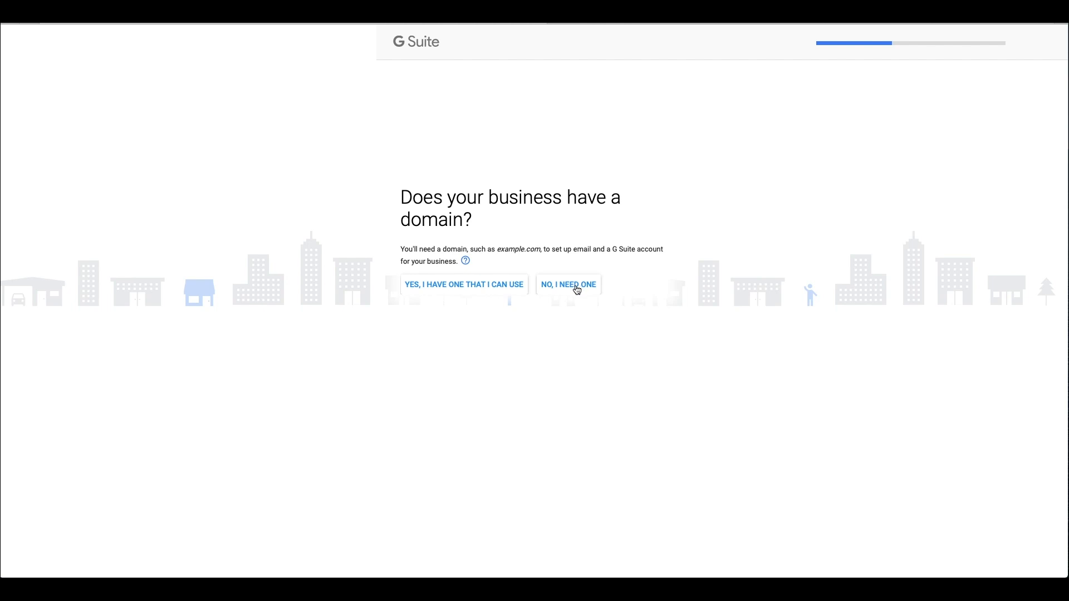
Step: Use the existing domain latelierdeflorence.com for the account and decline Google's promotional emails
click(455, 289)
click(508, 287)
text(late)
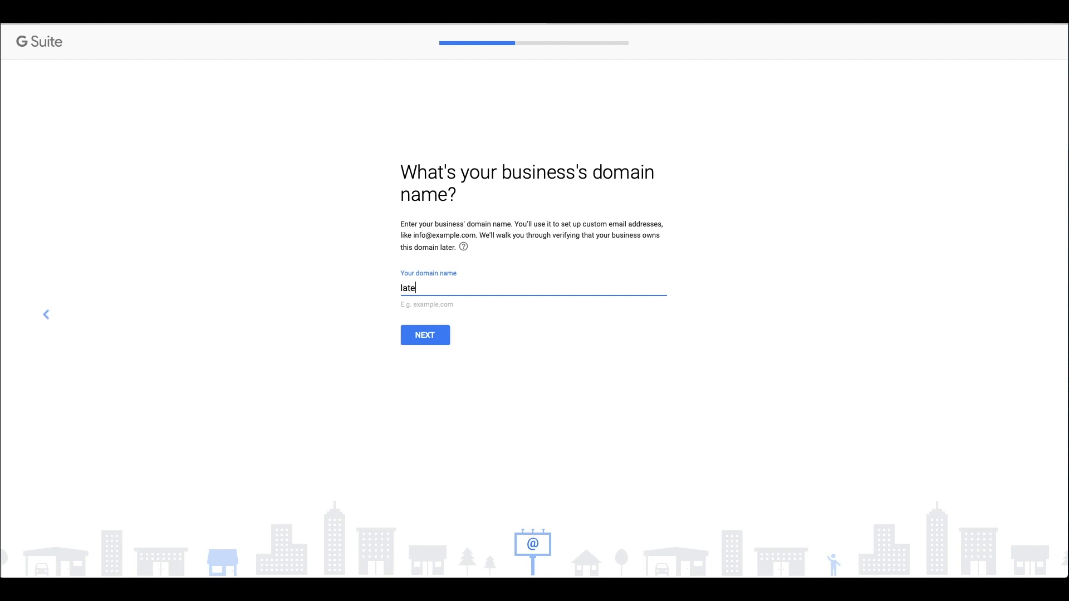
text(lierdeflorence.com)
click(424, 334)
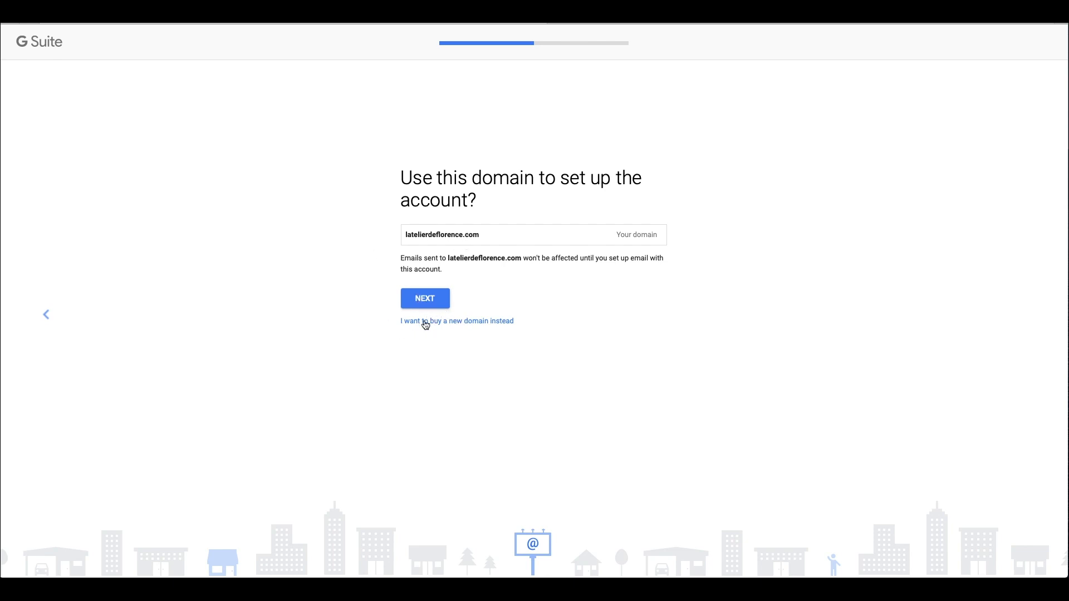
click(426, 302)
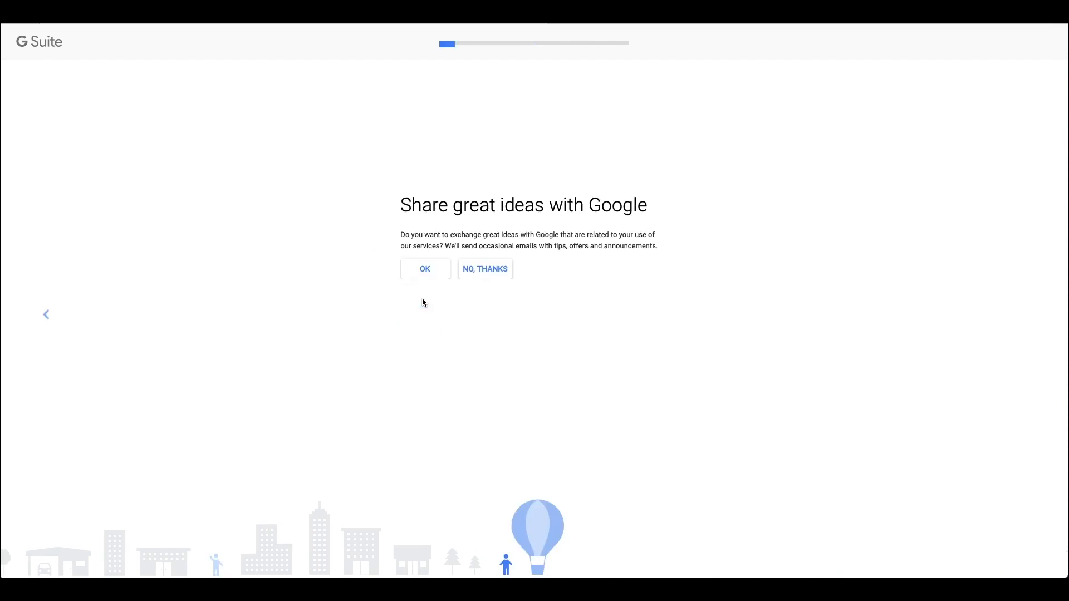
click(491, 273)
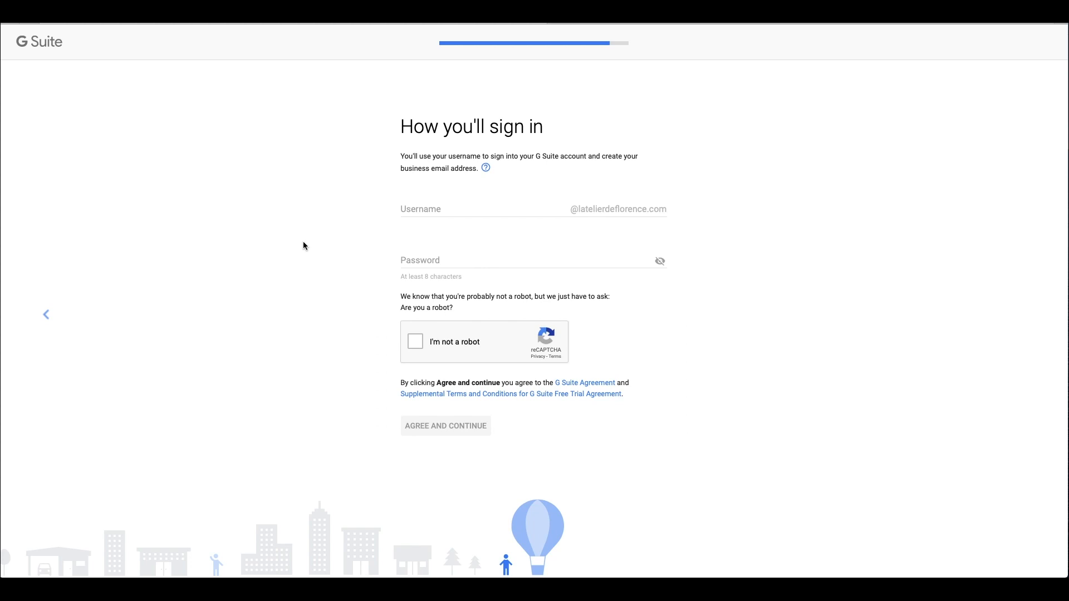
click(462, 210)
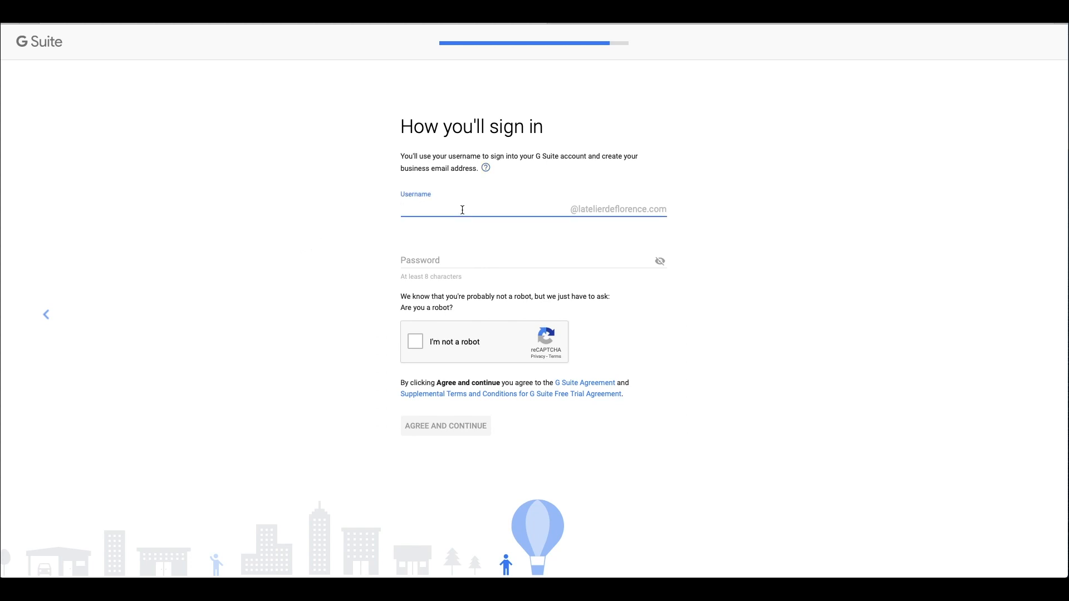
key(Tab)
text(••••••••••••)
click(415, 342)
click(437, 425)
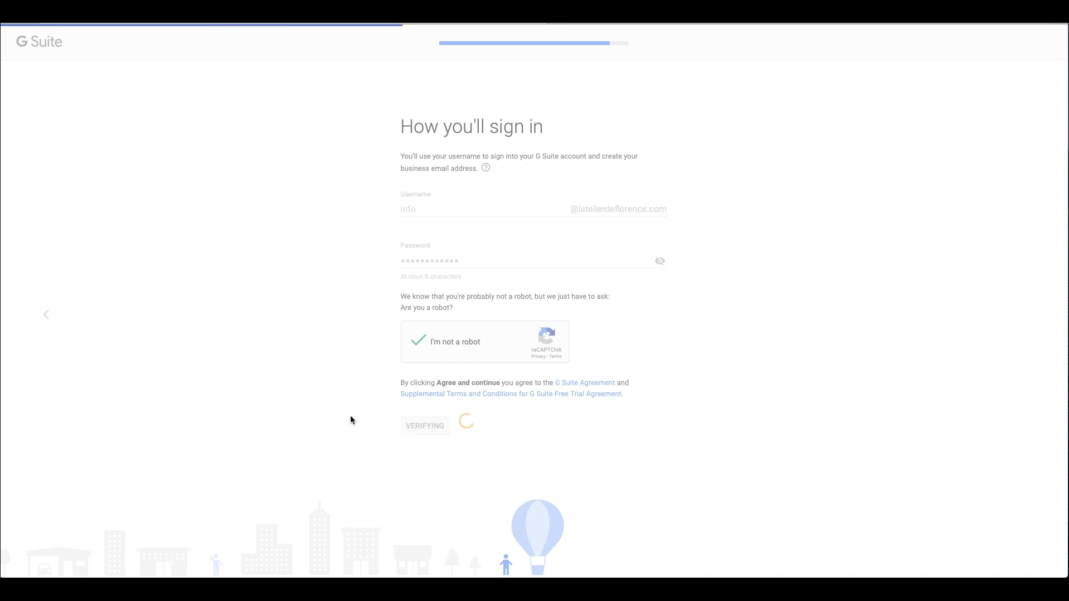
click(557, 84)
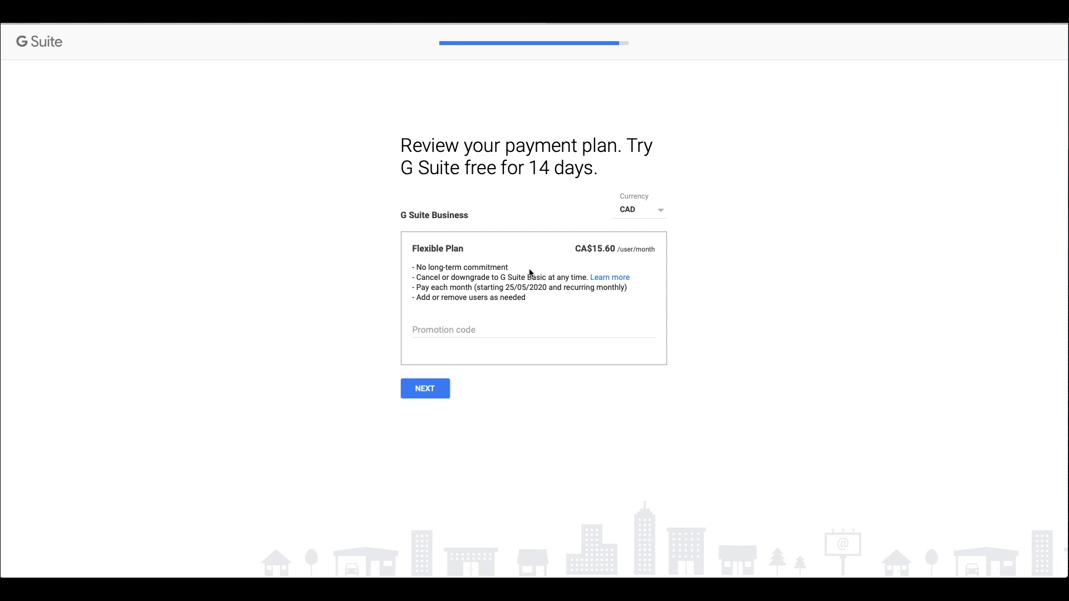
Step: Accept the Flexible Plan and review the checkout page's customer and payment fields
click(425, 390)
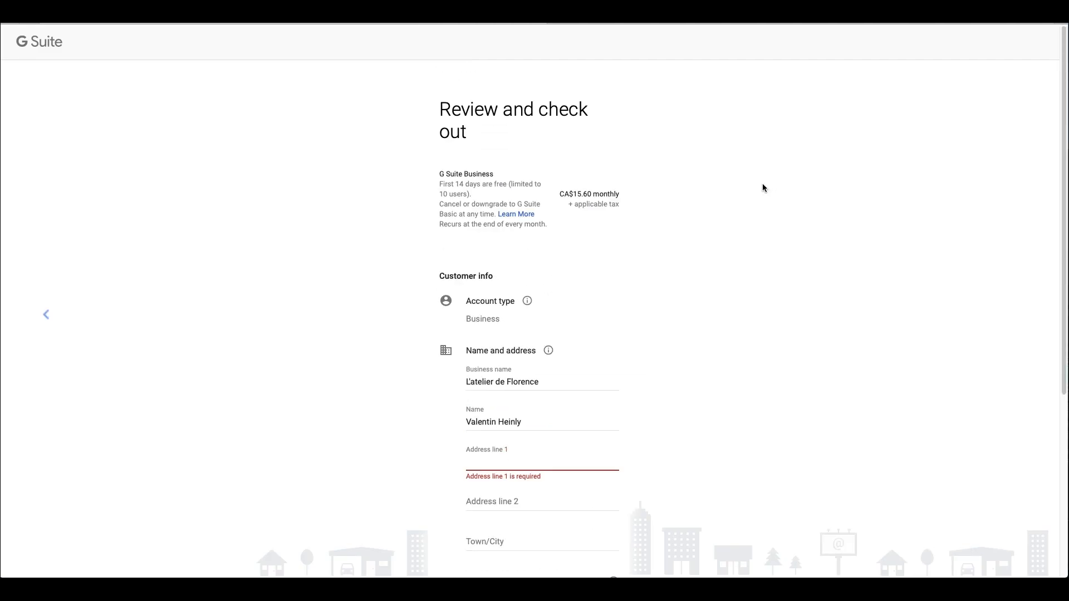
scroll(763, 188, down, 5)
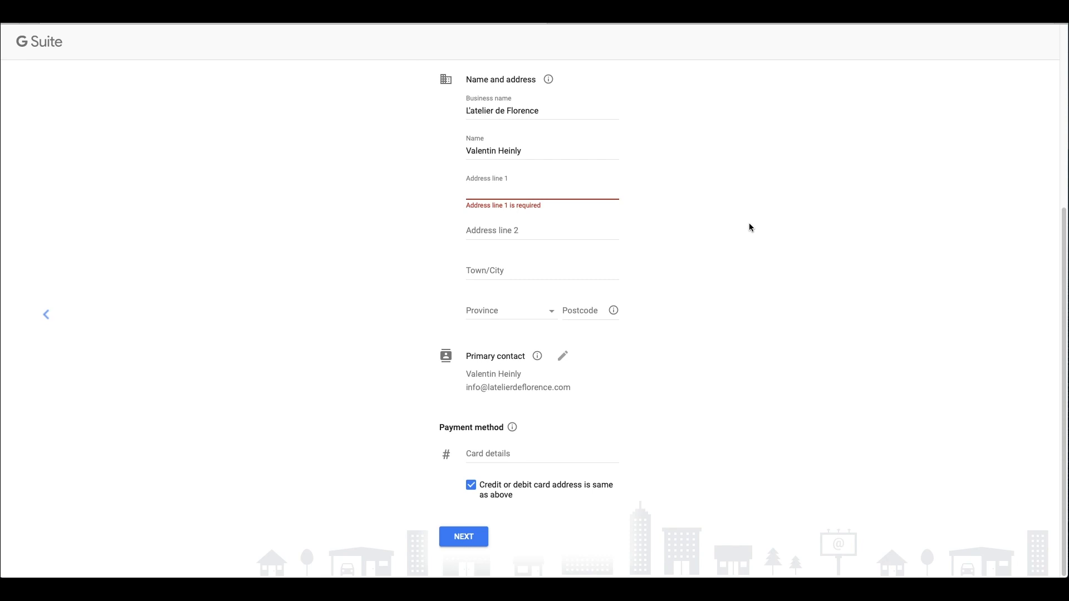
scroll(749, 227, up, 1)
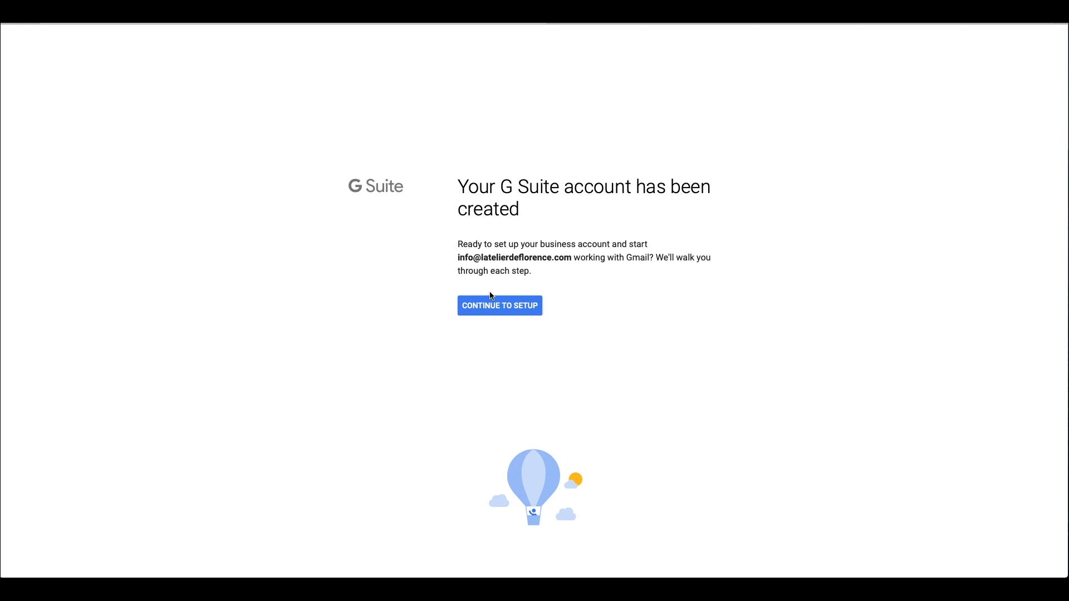
Step: Continue to setup, dismiss the Welcome dialog and begin verifying latelierdeflorence.com
click(489, 310)
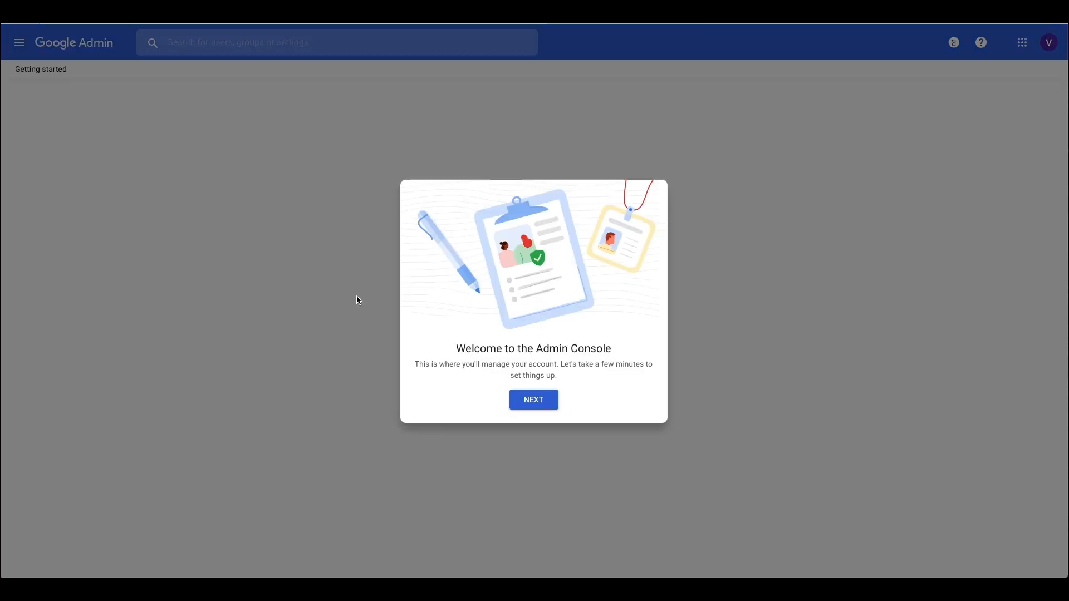
click(525, 401)
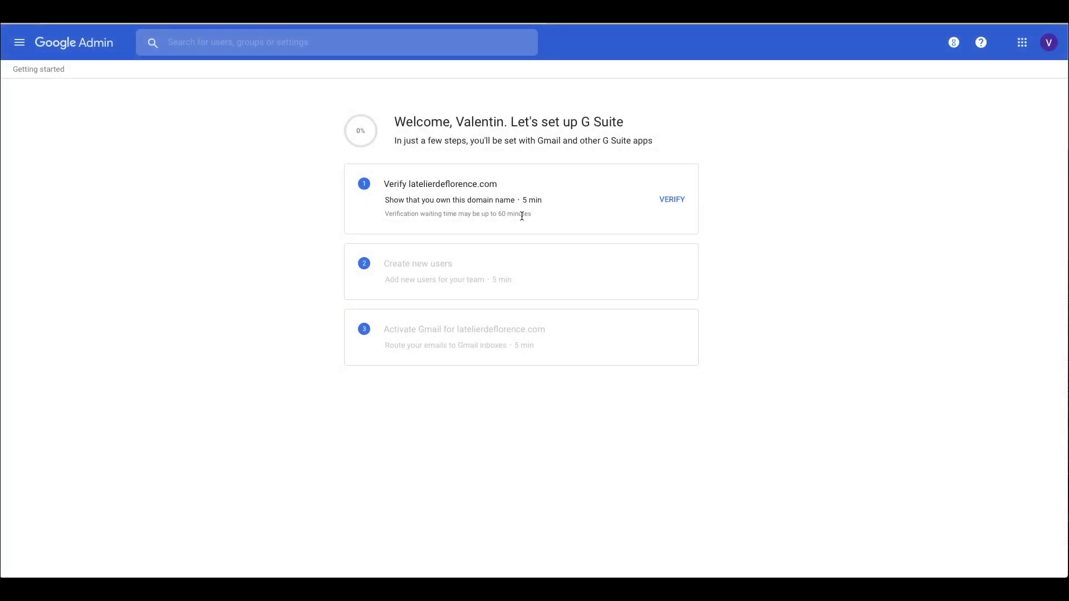
click(682, 203)
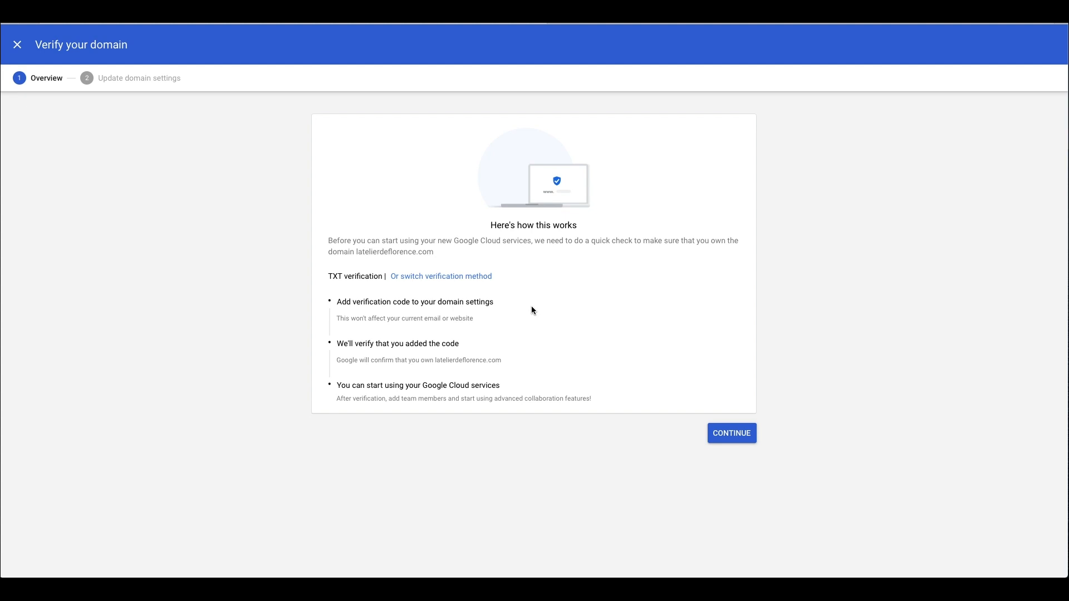
Step: Switch verification to the meta tag method and copy the google-site-verification tag
click(433, 278)
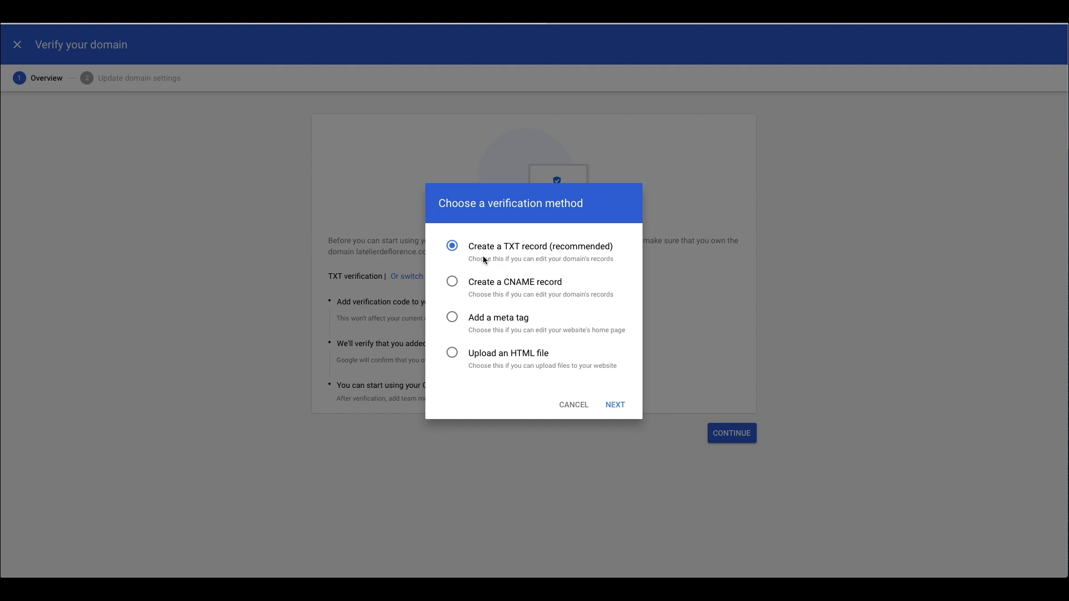
click(452, 318)
click(617, 407)
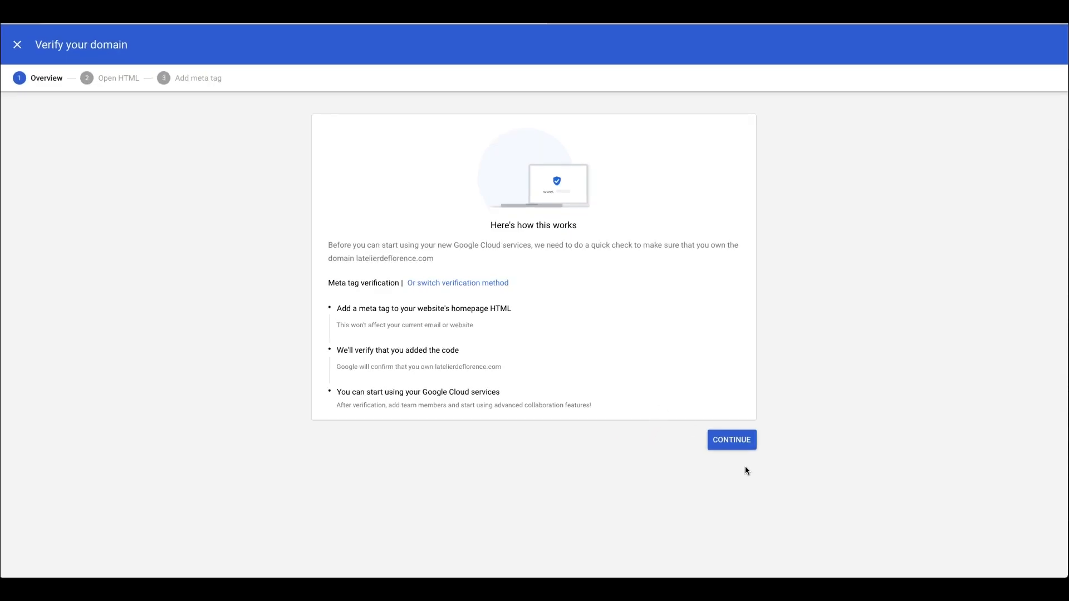
click(734, 440)
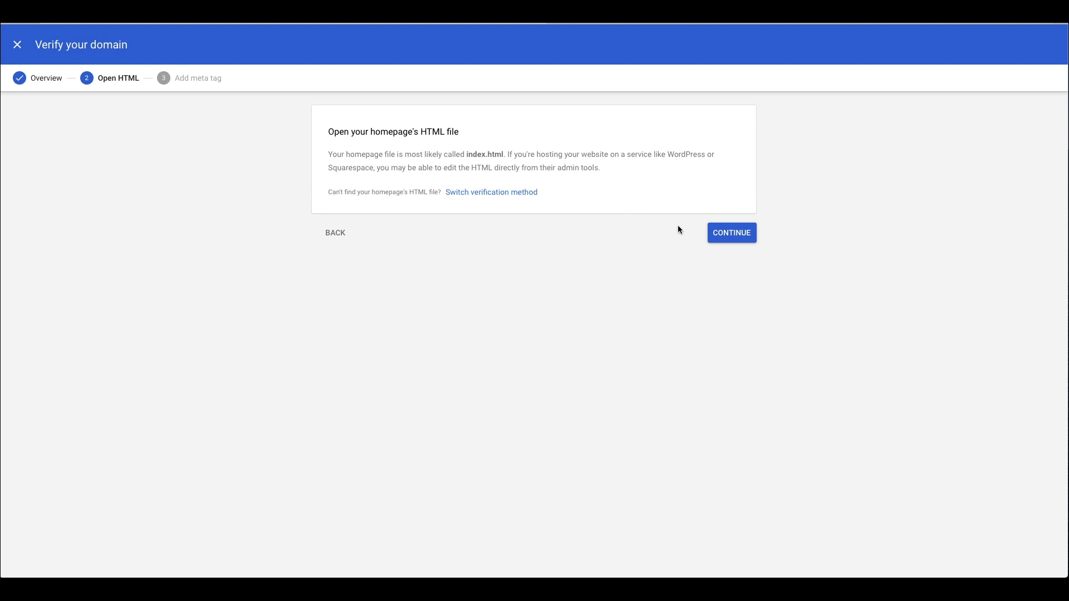
click(729, 234)
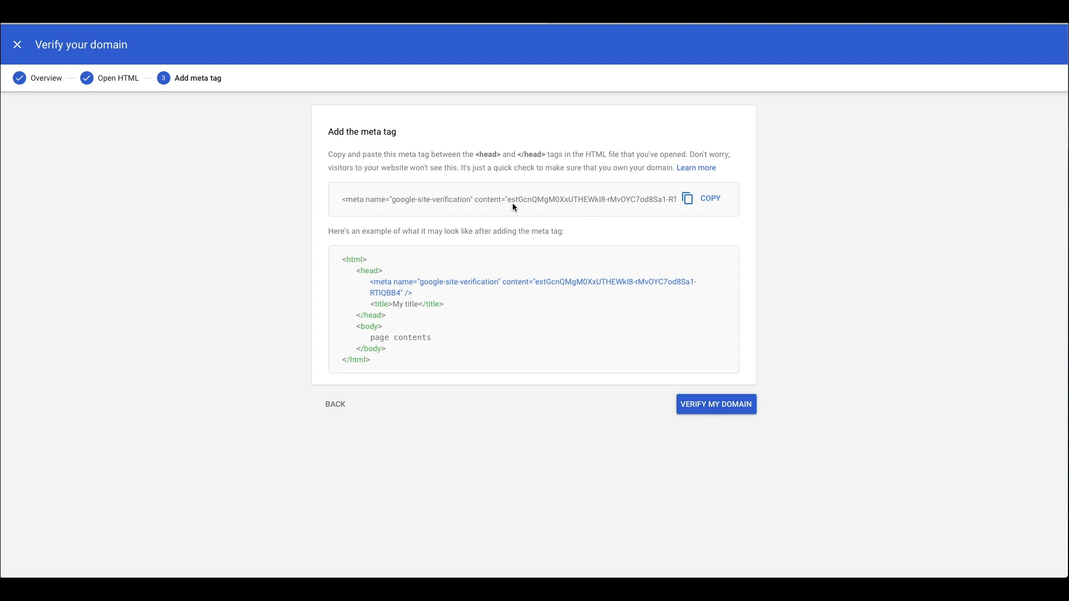
click(711, 199)
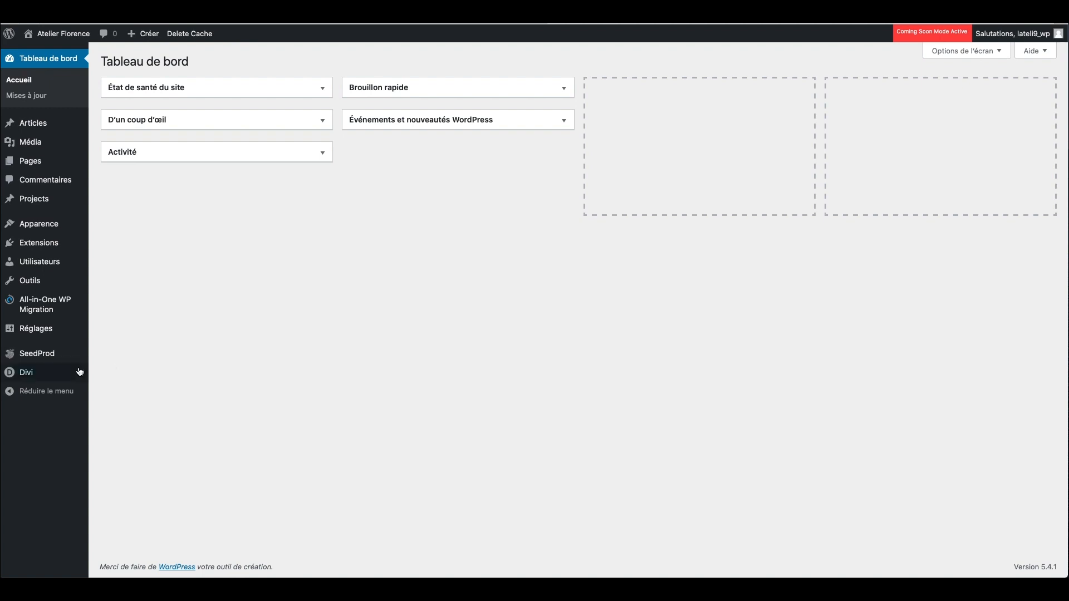
Step: Paste the meta tag into Divi Integration's <head> code and save the theme options
mouse_move(45, 375)
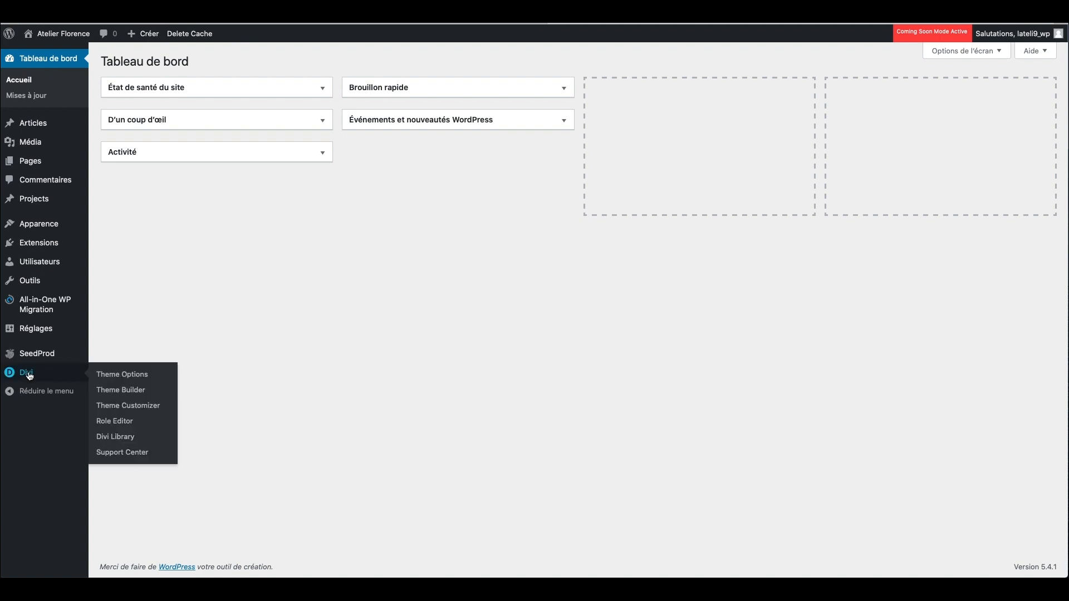
click(139, 378)
click(474, 144)
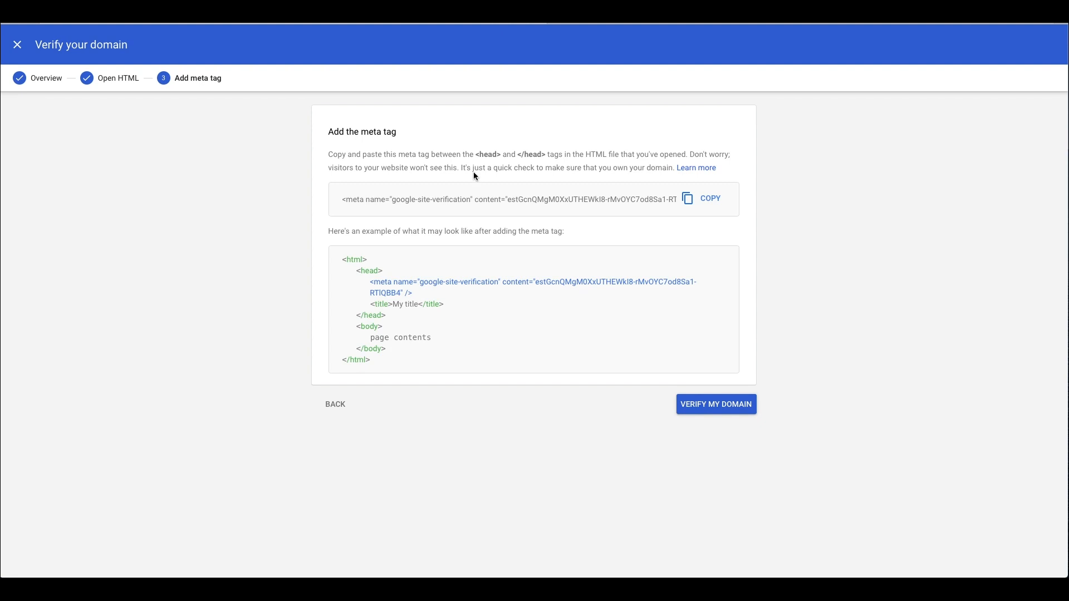
drag(475, 155, 552, 155)
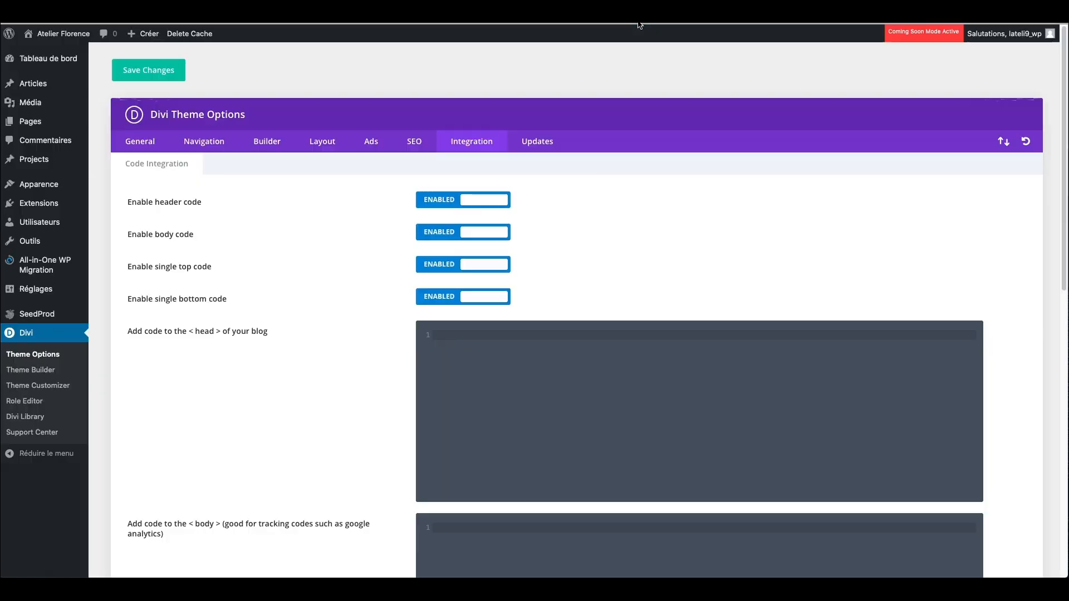
click(520, 339)
key(ctrl+v)
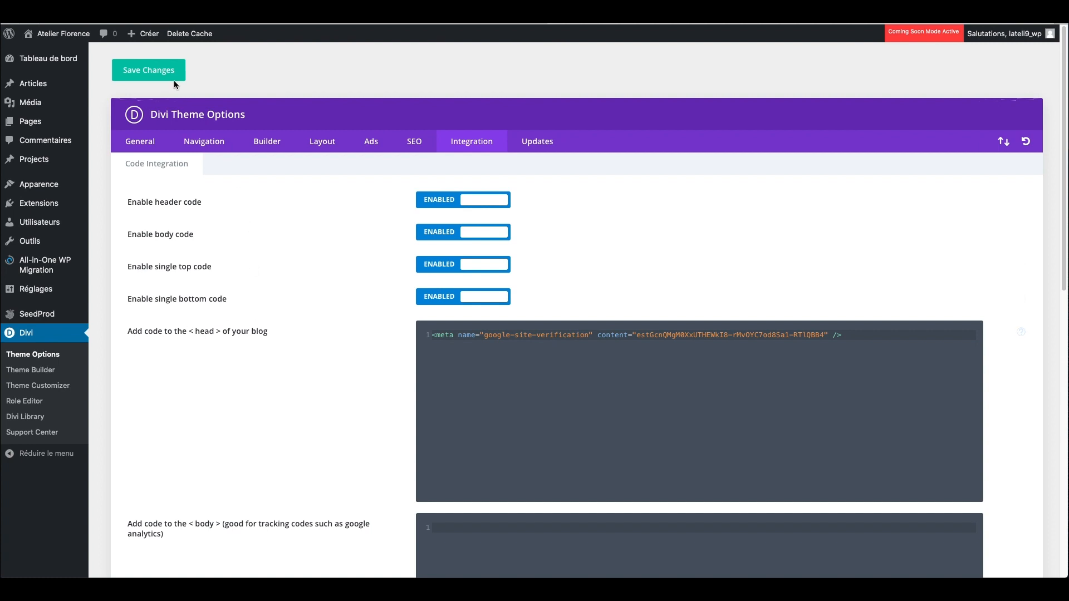
click(150, 70)
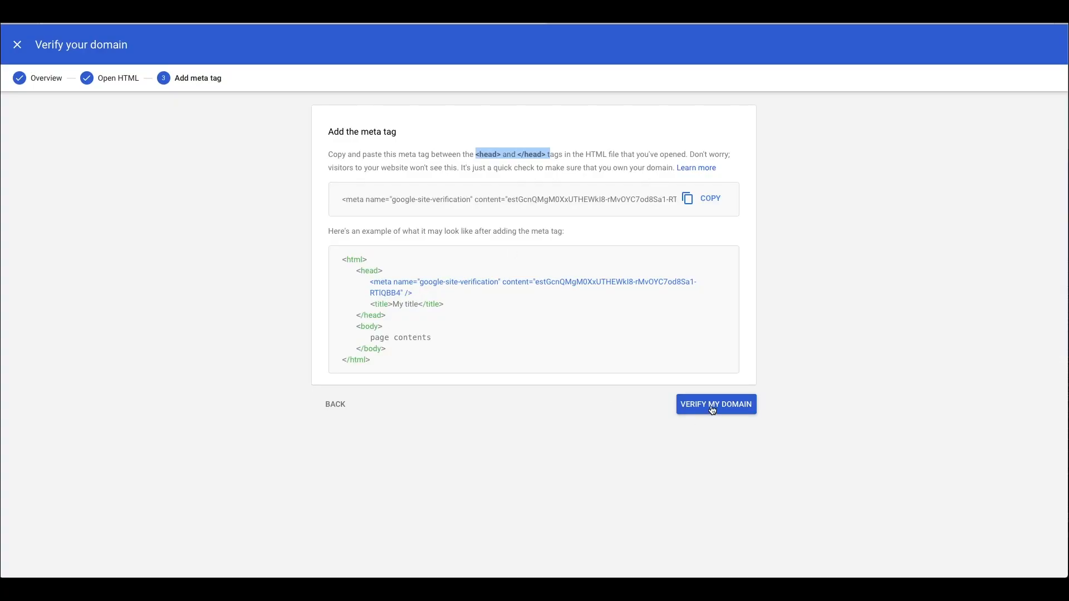
Step: Run the meta tag verification, then go back to the overview to pick another method
click(712, 410)
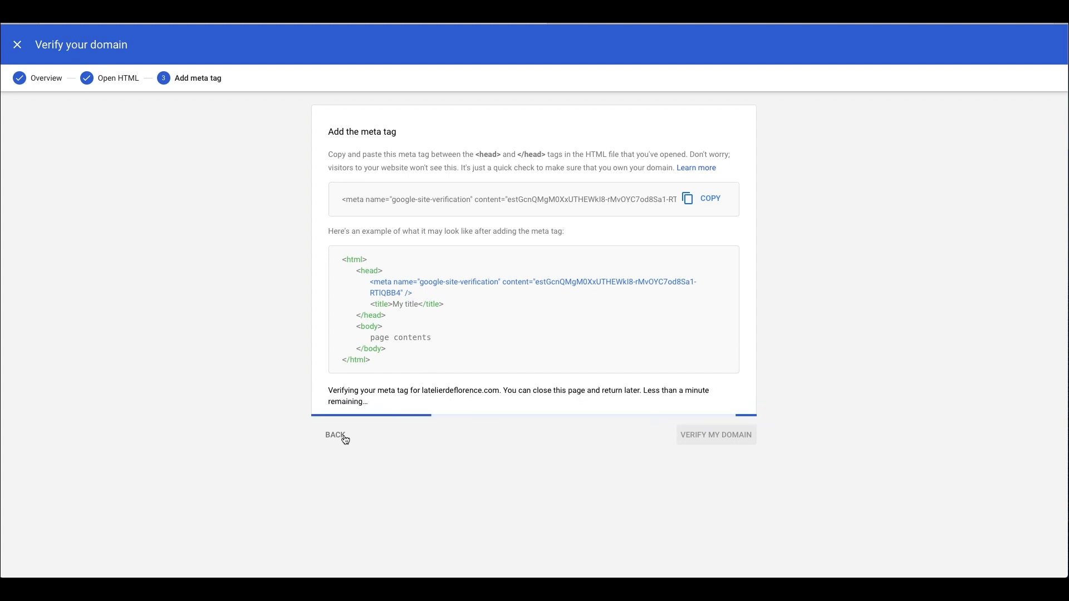
click(339, 436)
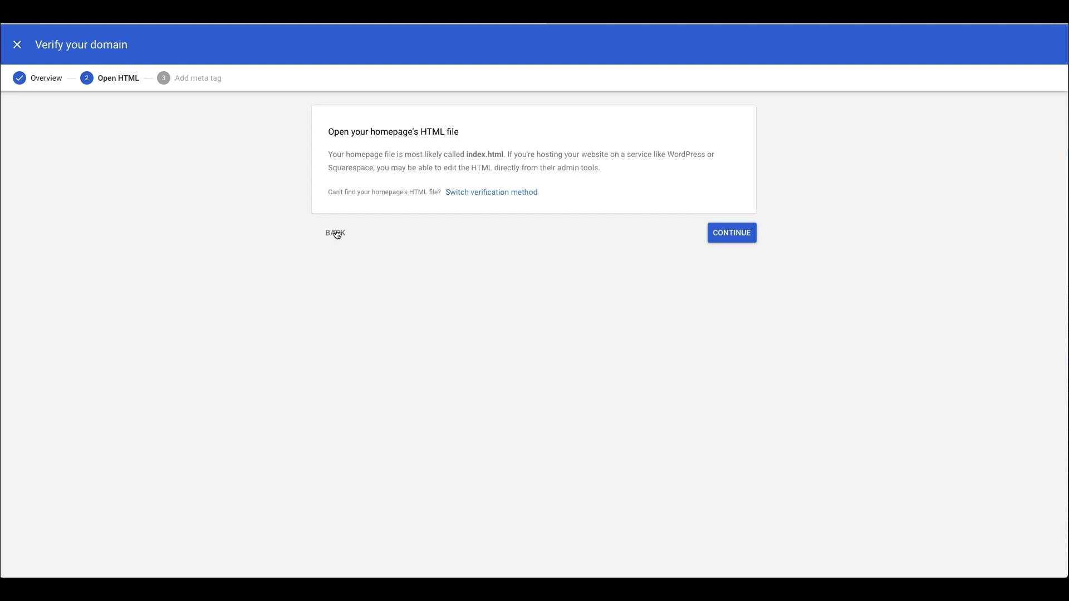
click(337, 234)
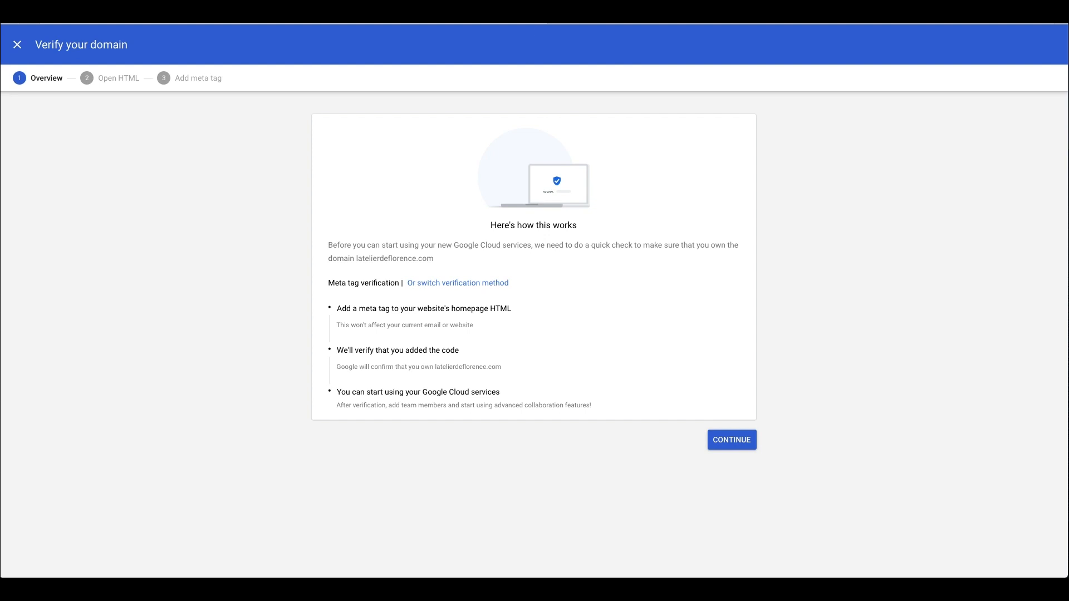
click(468, 283)
Step: Choose 'Create a TXT record (recommended)' as the verification method
click(451, 247)
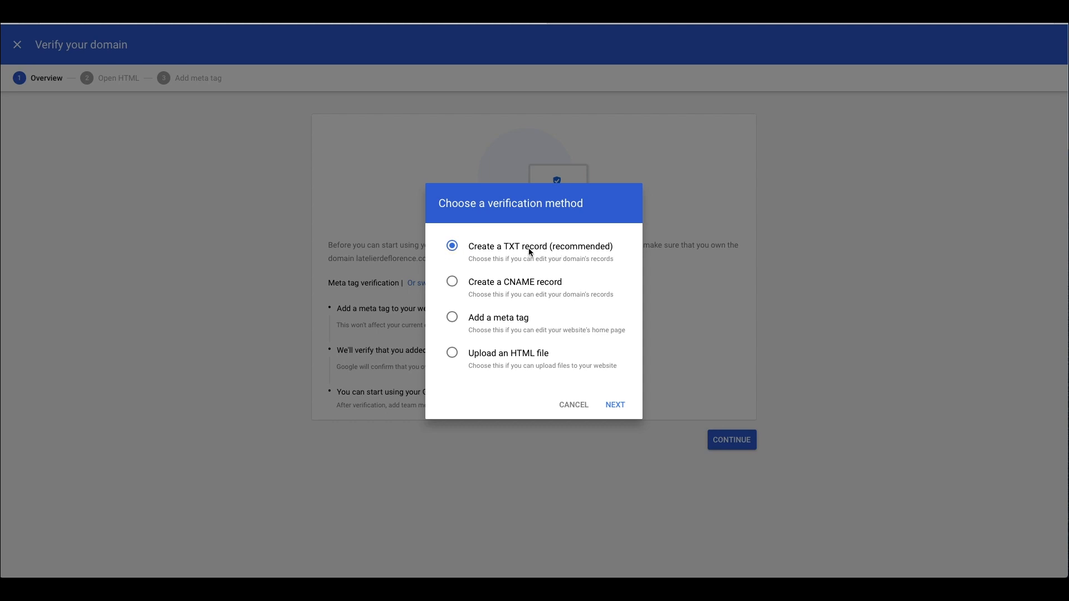
click(615, 405)
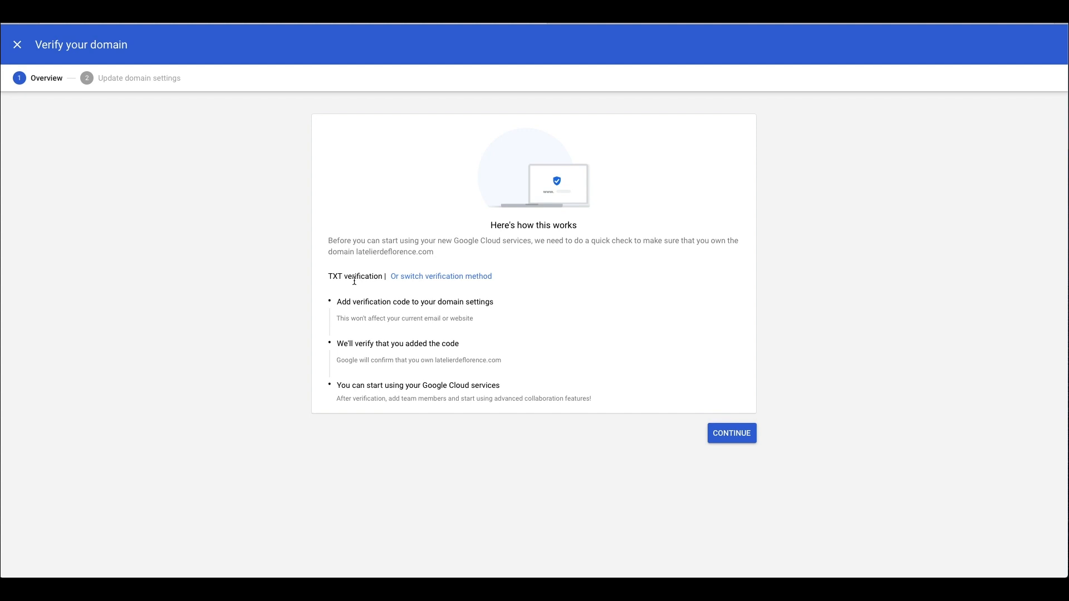
Step: Advance to the domain settings step and copy the TXT verification code
click(735, 435)
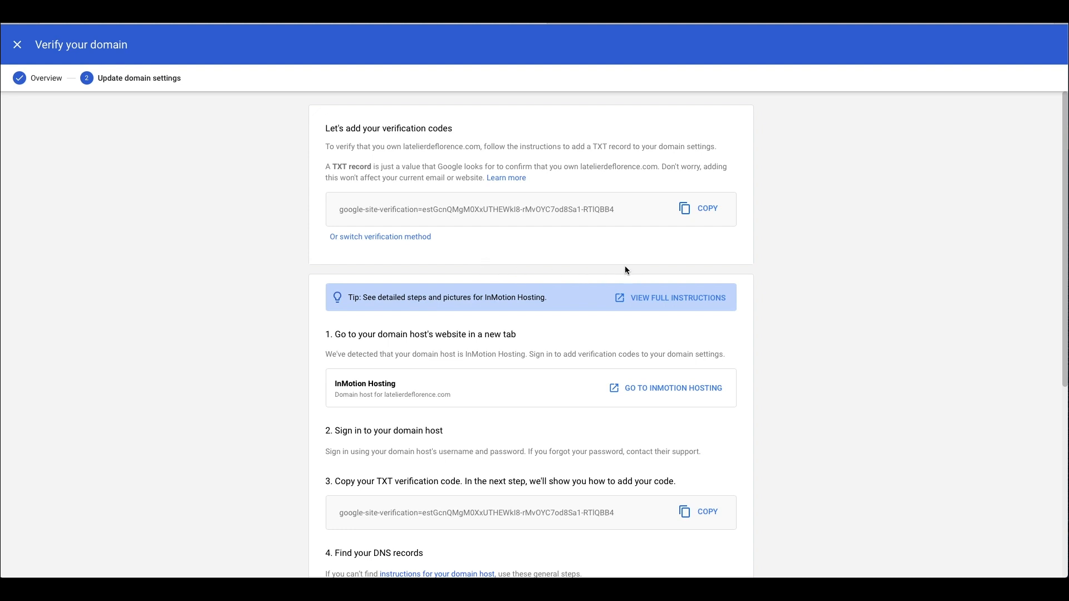
scroll(587, 280, down, 3)
scroll(591, 280, up, 3)
click(705, 209)
Step: Open the InMotion Hosting website in a new tab from Google's instructions
scroll(395, 353, down, 1)
scroll(395, 348, up, 1)
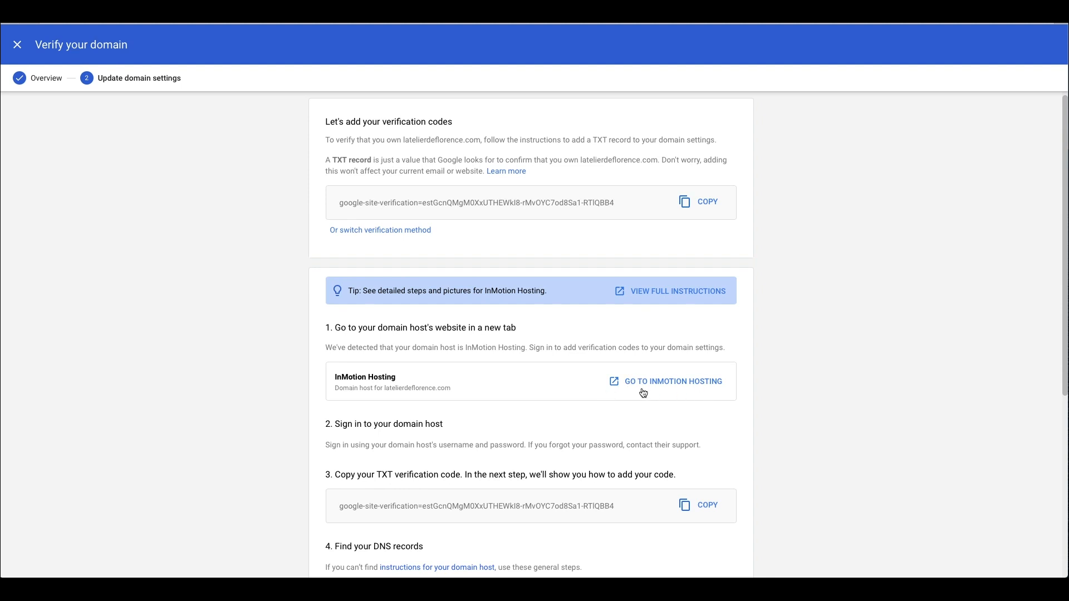
click(660, 384)
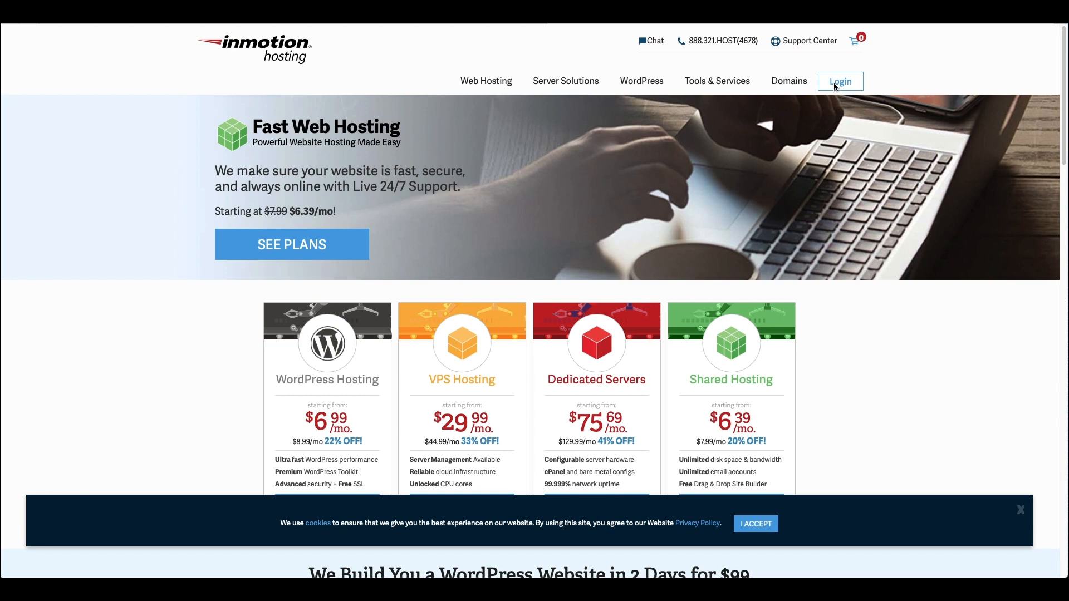
Step: Sign in to the InMotion Hosting AMP panel with the saved credentials and reCAPTCHA
click(845, 84)
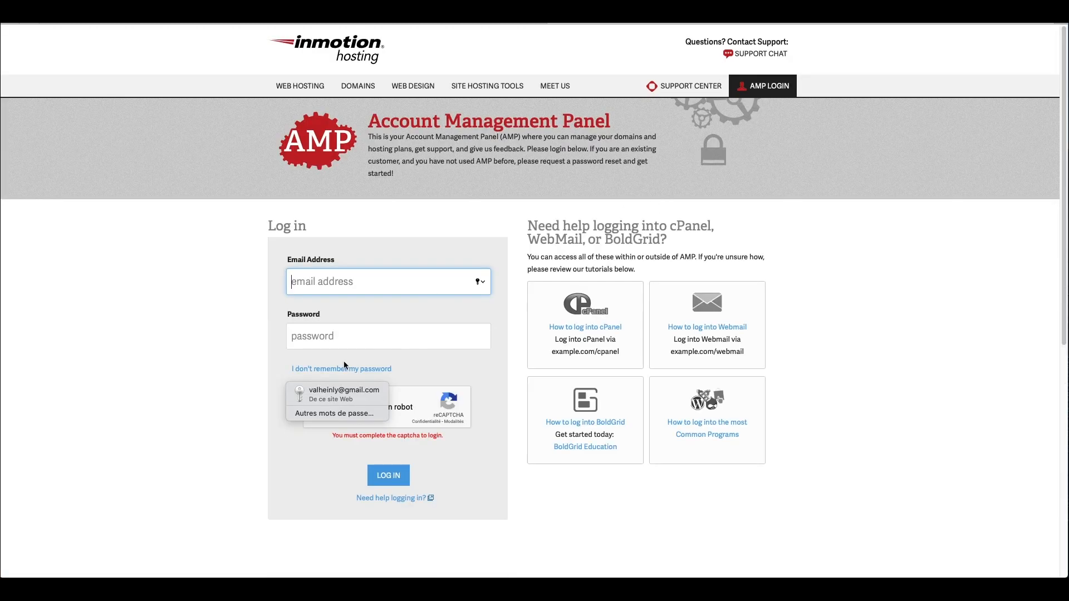
click(342, 396)
click(317, 407)
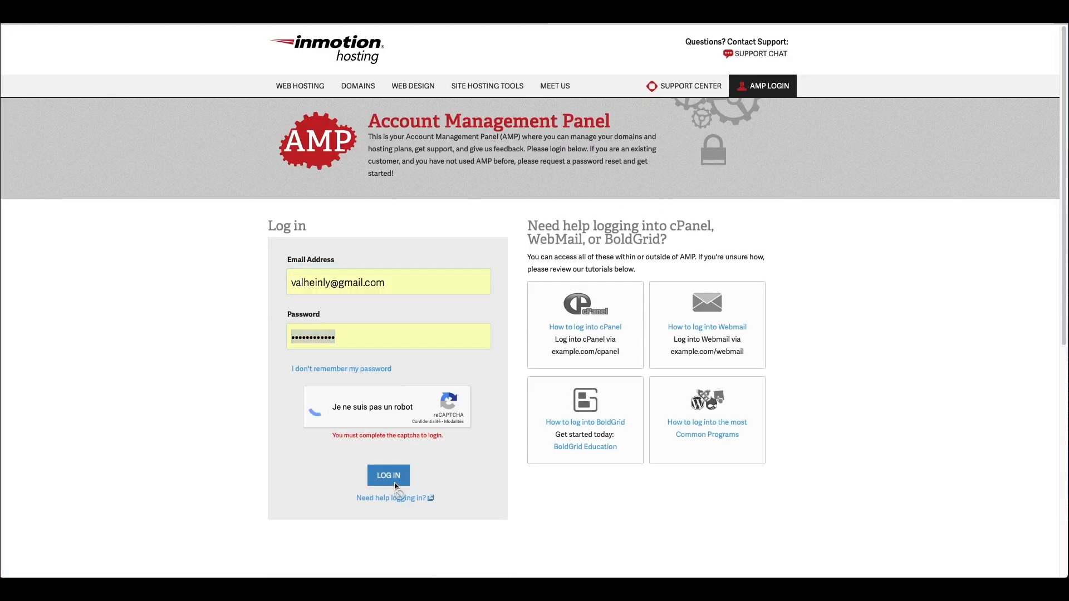
click(389, 463)
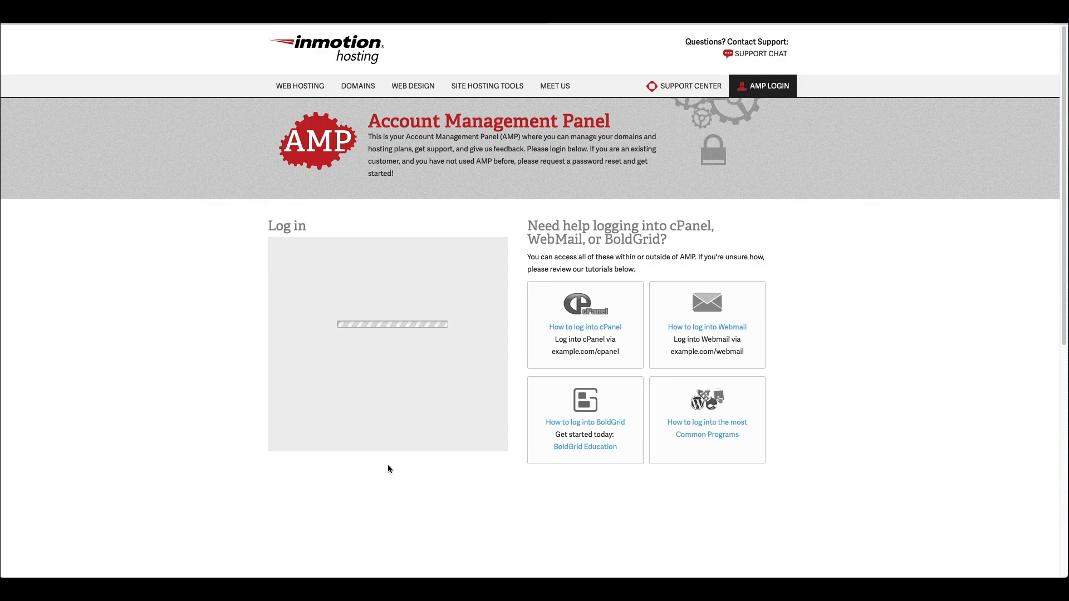
Step: Locate the latelierdeflorence.com hosting section, then return to Google's verification page
scroll(149, 419, down, 2)
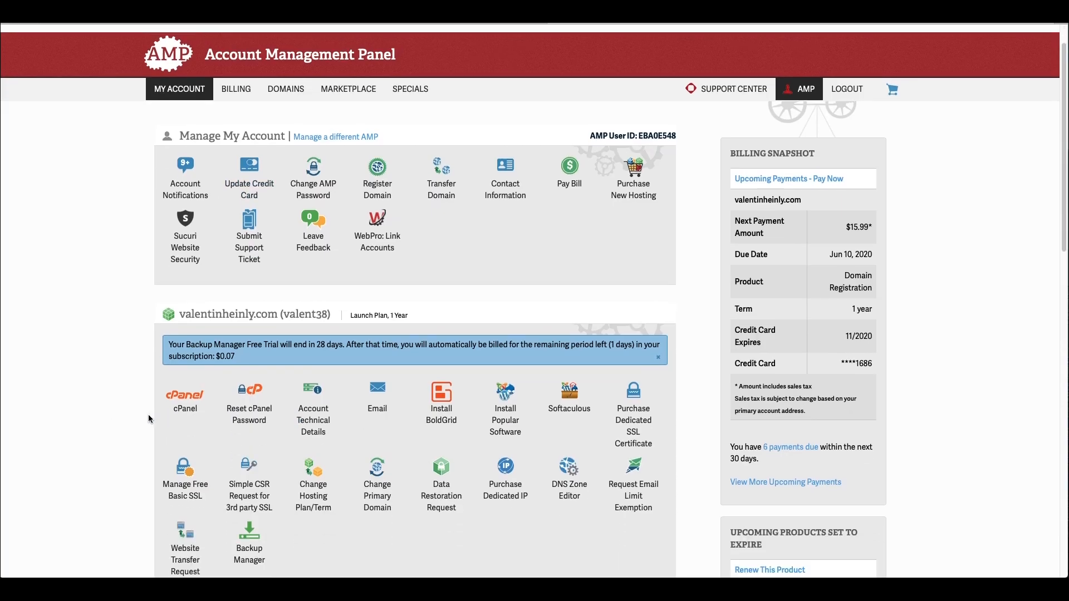
scroll(150, 419, down, 5)
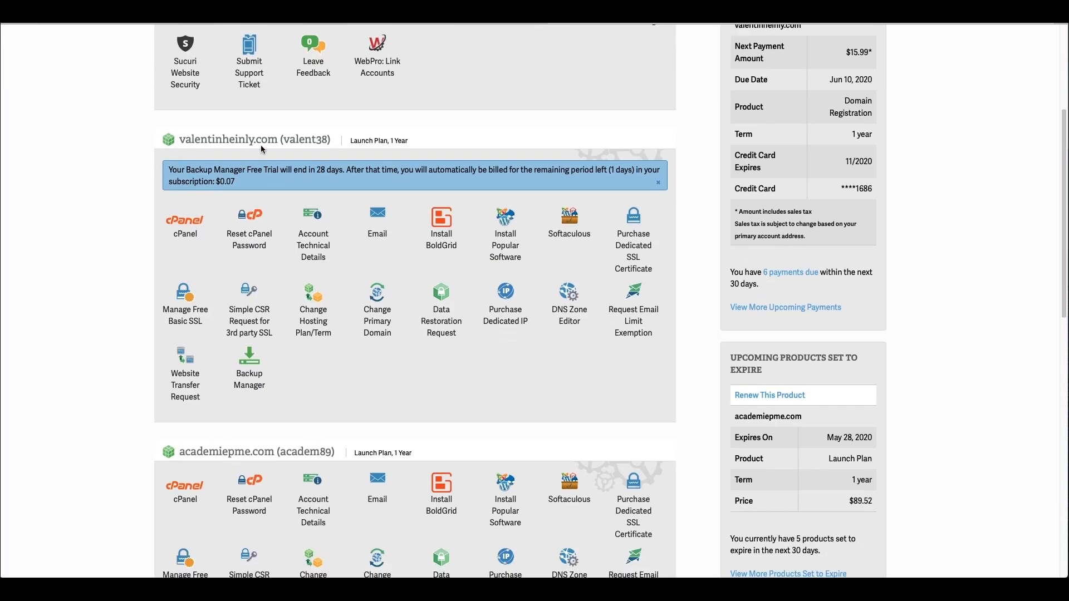
scroll(93, 355, down, 8)
scroll(94, 357, down, 6)
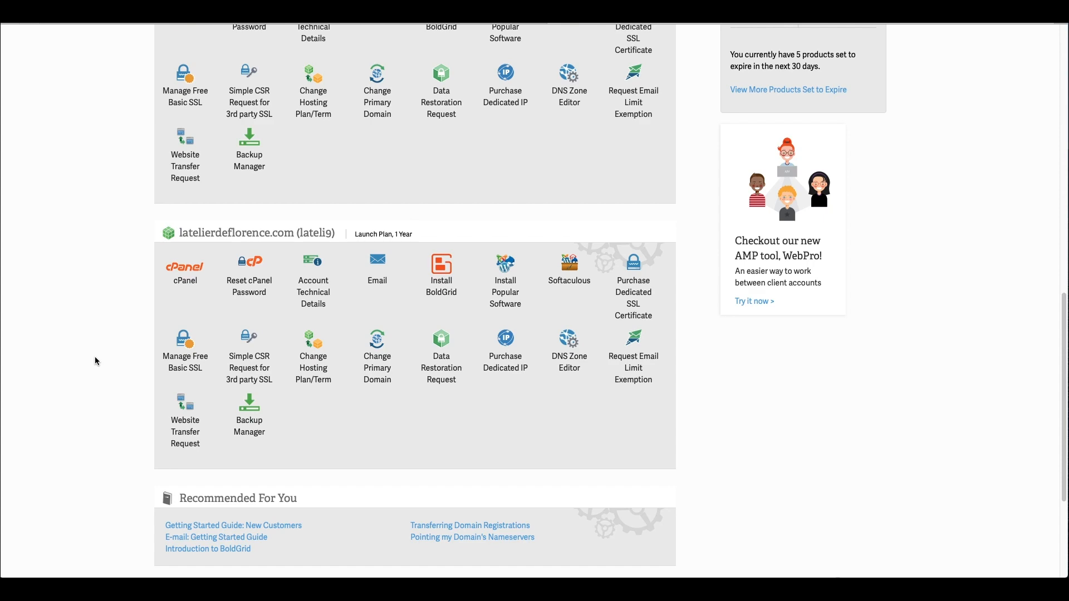
scroll(103, 362, up, 1)
scroll(104, 364, up, 10)
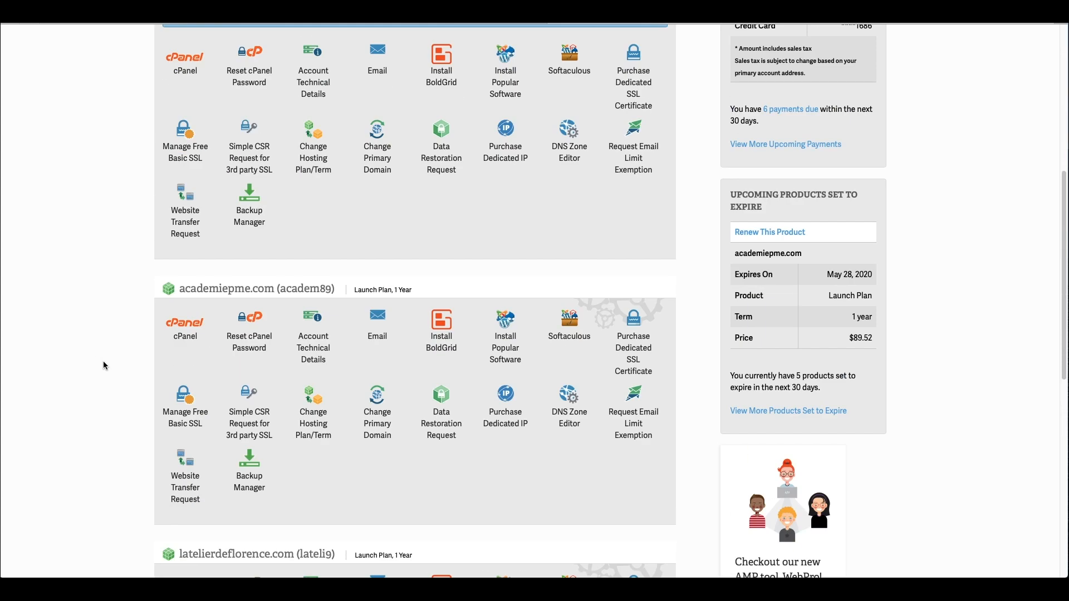
scroll(104, 365, down, 16)
scroll(103, 367, up, 1)
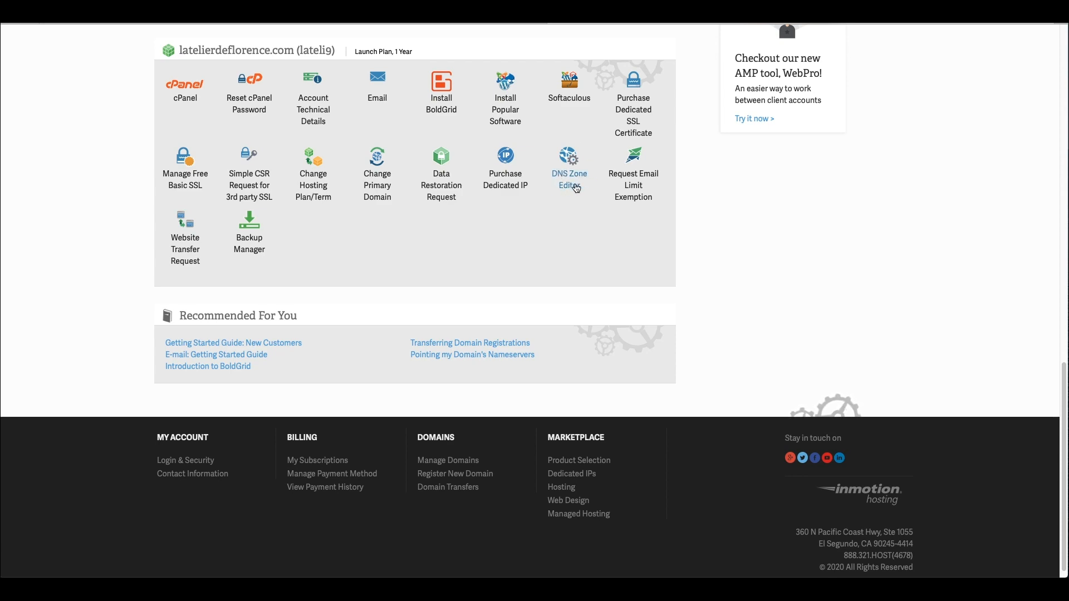
click(418, 27)
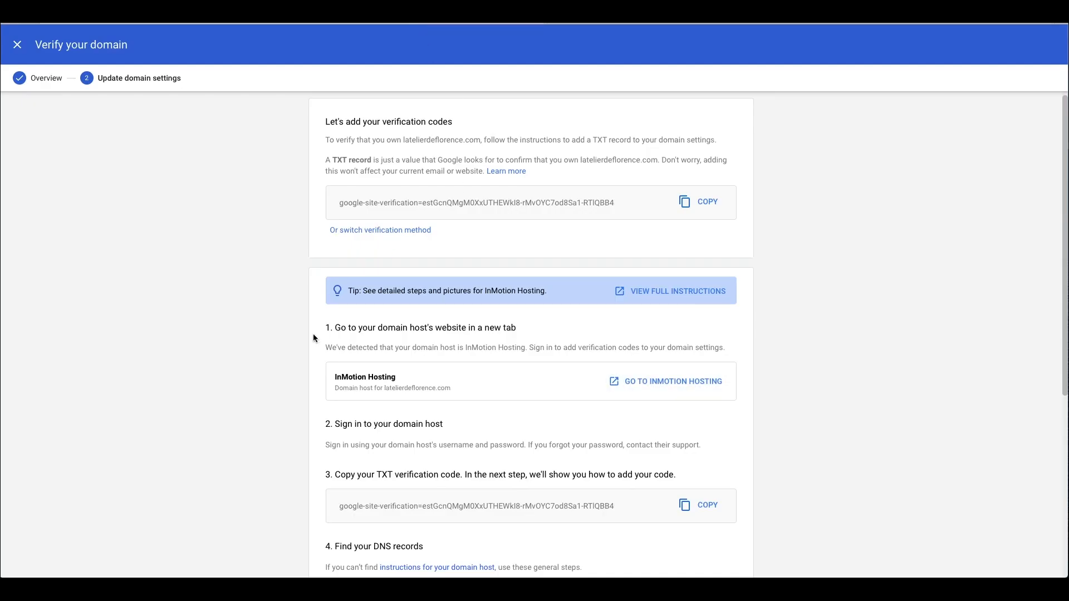
Step: Read Google's TXT record instructions, then open DNS Zone Editor for latelierdeflorence.com
scroll(313, 337, down, 1)
scroll(340, 401, down, 3)
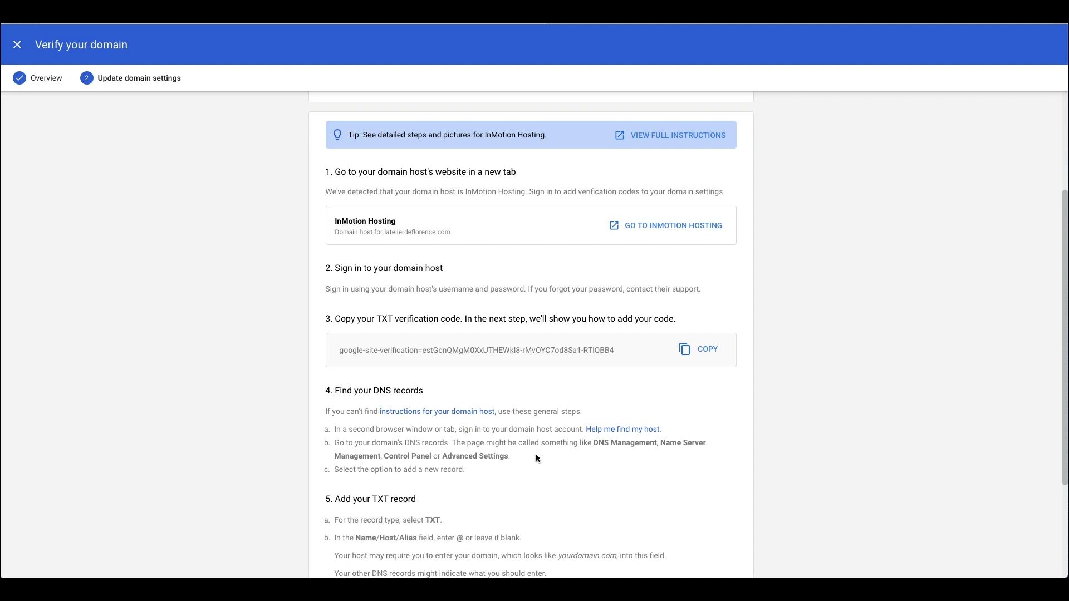
drag(405, 443, 449, 443)
click(456, 454)
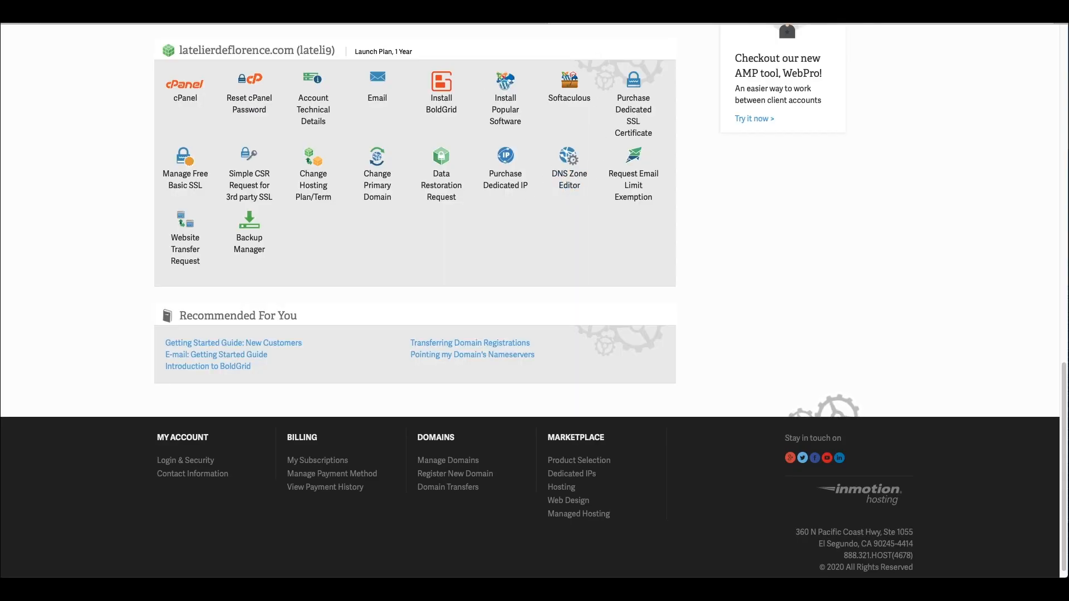
click(572, 175)
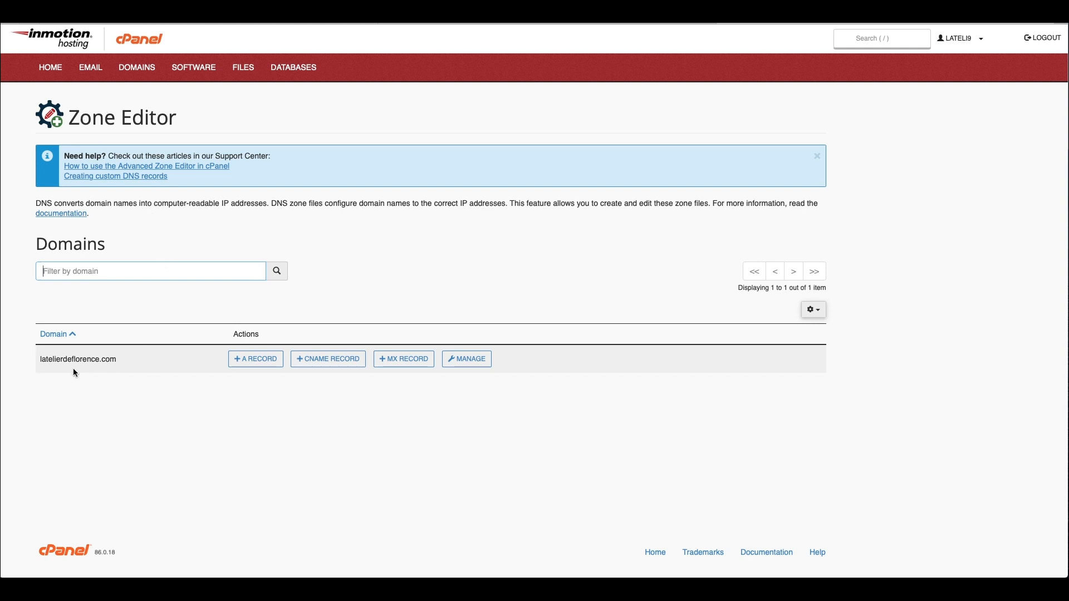
Step: Open the latelierdeflorence.com zone records with Manage in Zone Editor
click(473, 365)
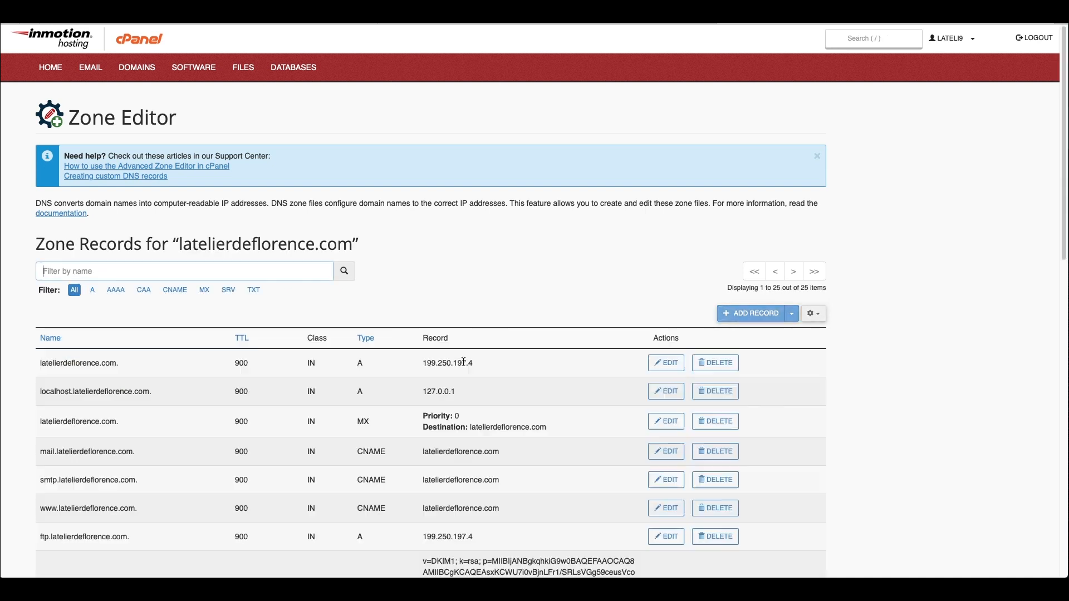
Step: Review Google's step 5 TXT record instructions, then return to the latelierdeflorence.com zone records
scroll(471, 375, down, 1)
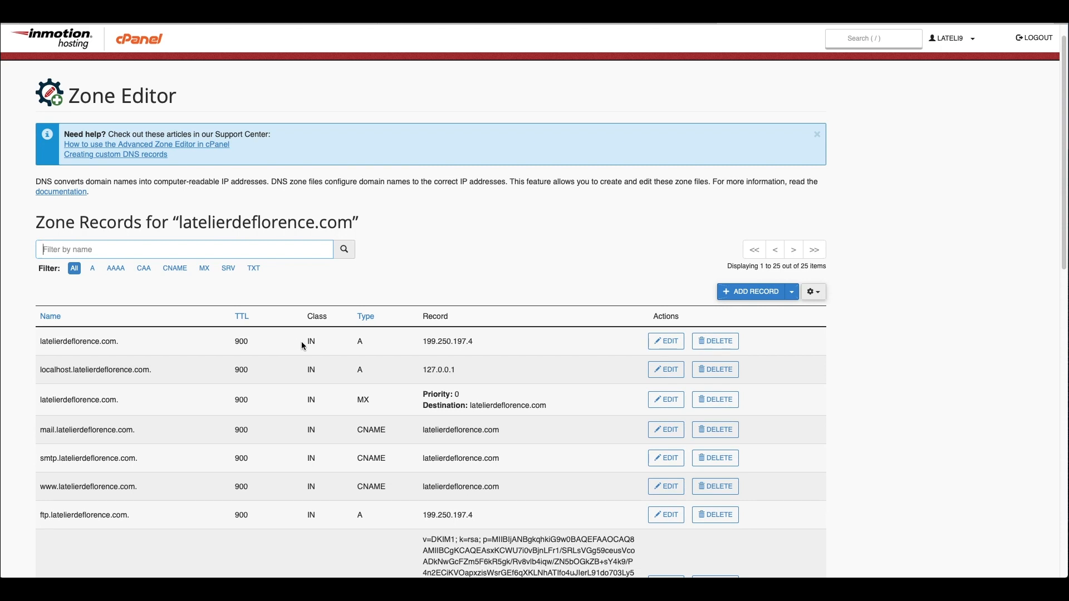
scroll(316, 401, down, 2)
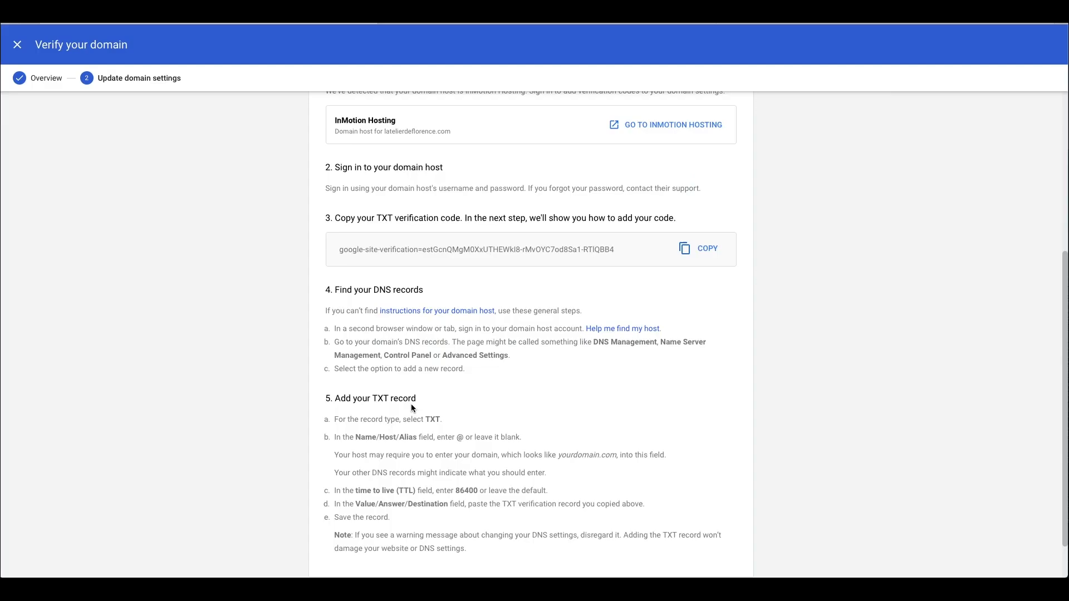
scroll(411, 403, down, 1)
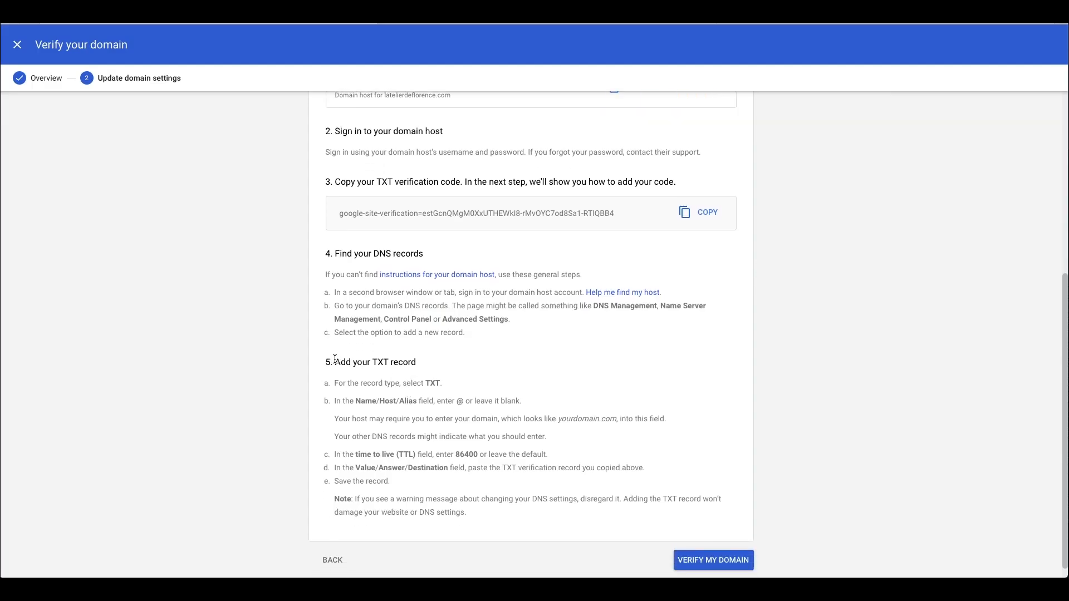
drag(327, 359, 563, 587)
click(437, 383)
click(831, 25)
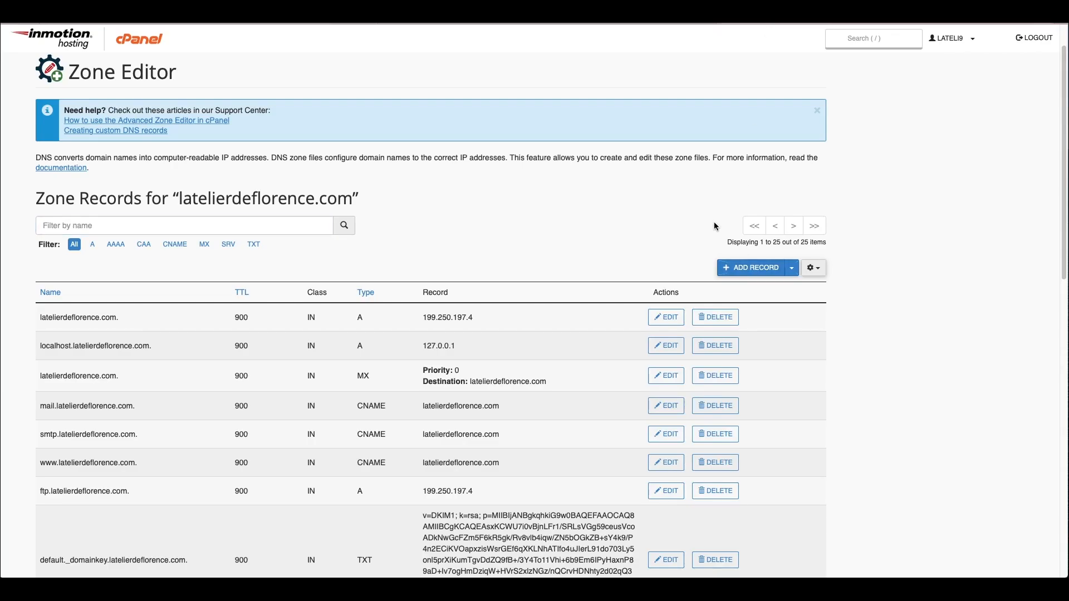
Step: Add a new TXT record row with the name @, checking Google's guidance on the name
click(796, 272)
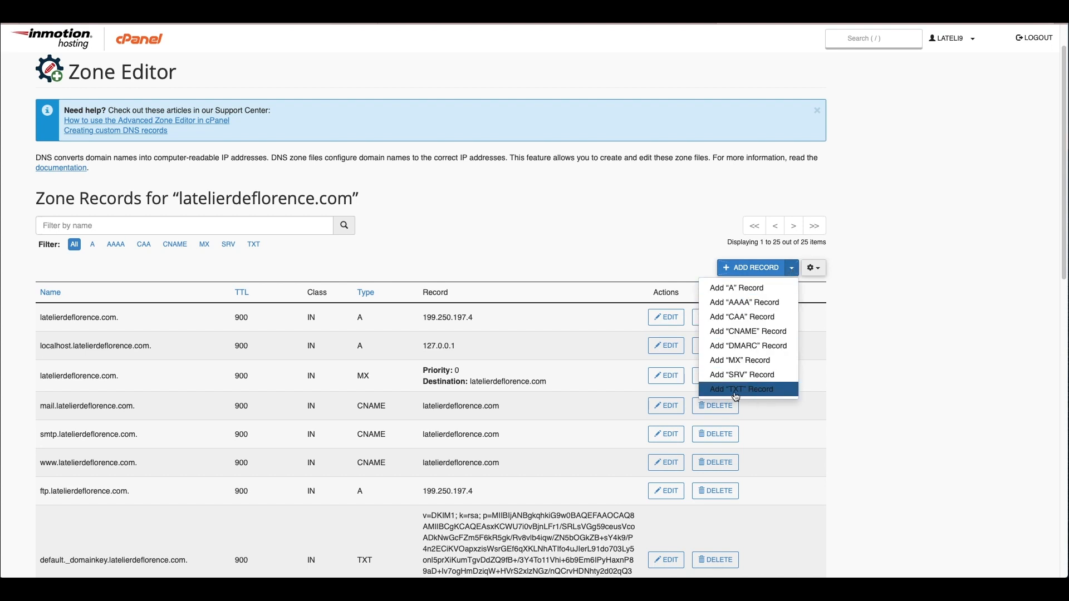
click(755, 392)
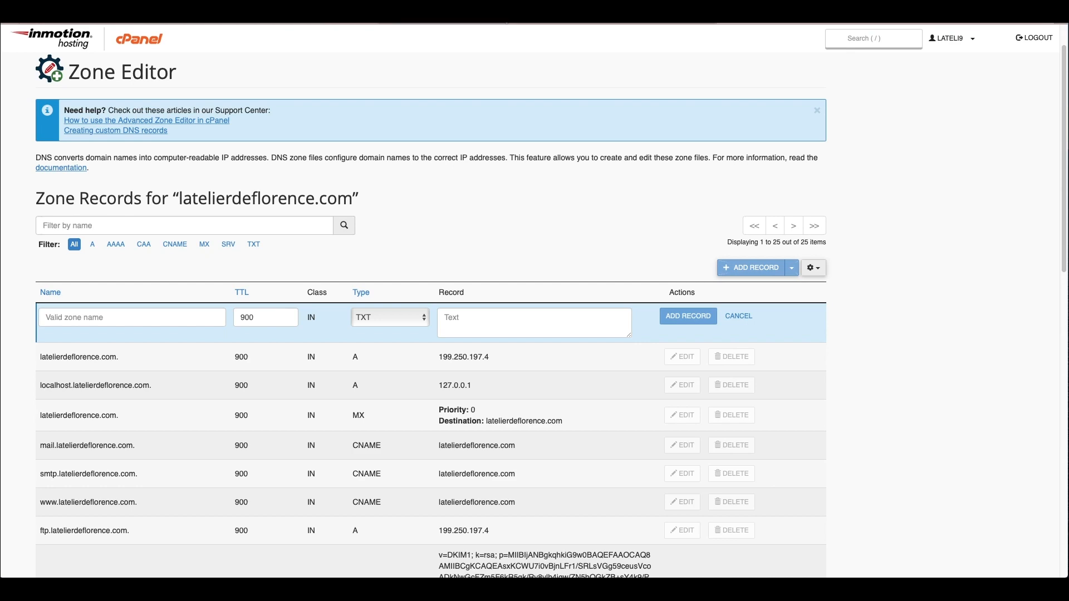
click(273, 27)
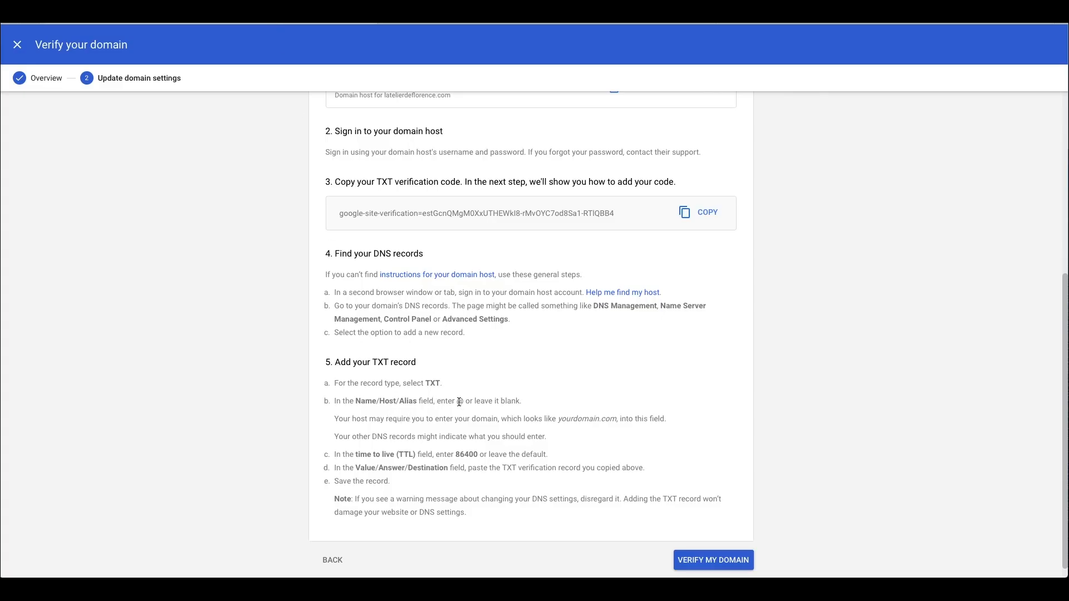
click(815, 25)
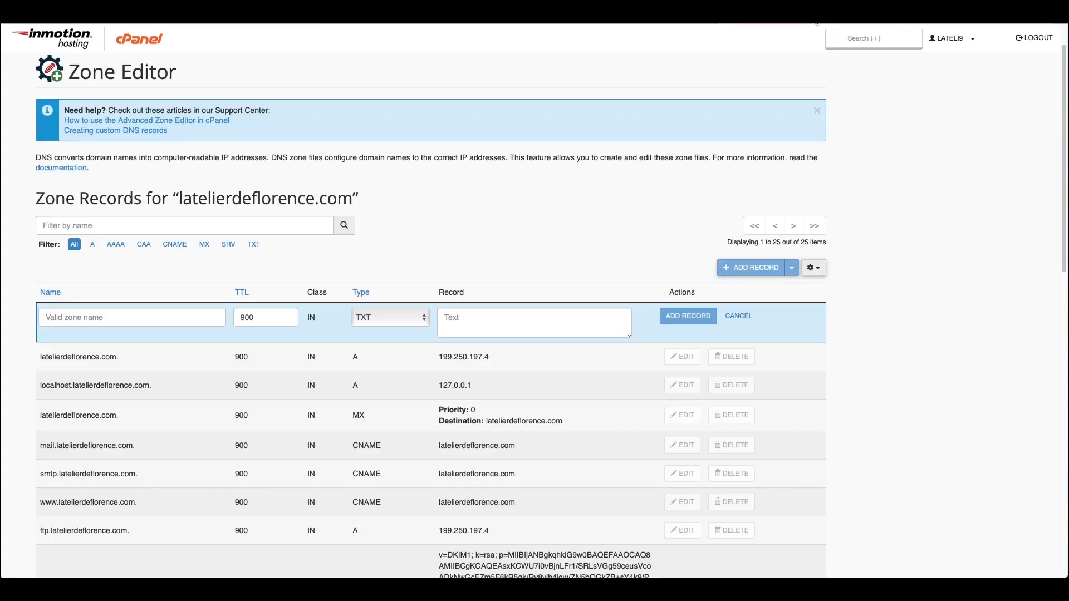
click(147, 315)
text(@)
click(273, 25)
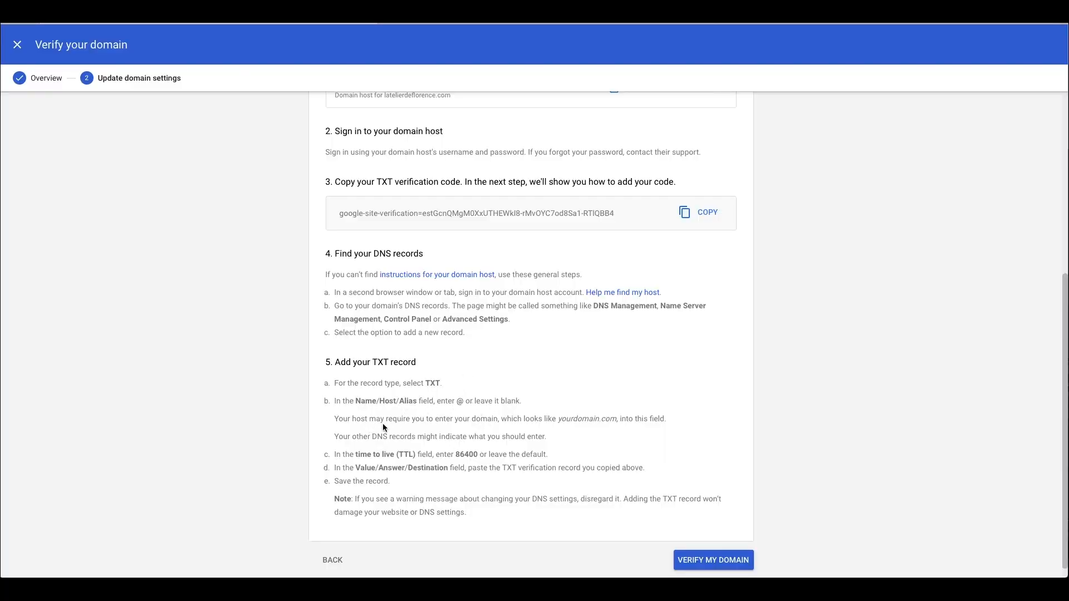
drag(350, 419, 625, 417)
click(560, 451)
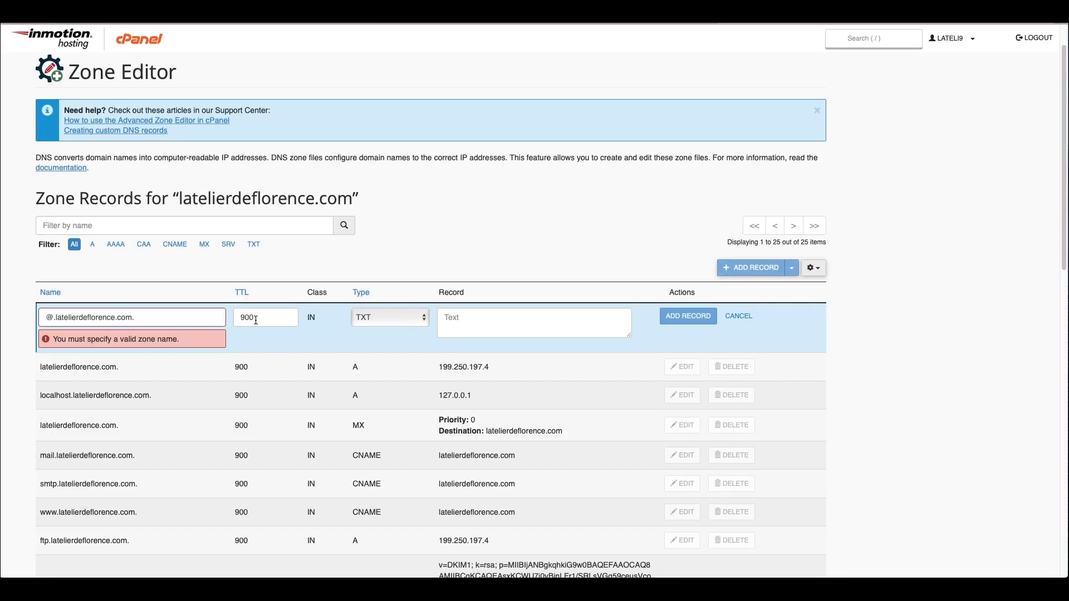
Step: Set the TXT record's TTL to 86400 and paste Google's verification code as its value
double_click(249, 317)
text(86400)
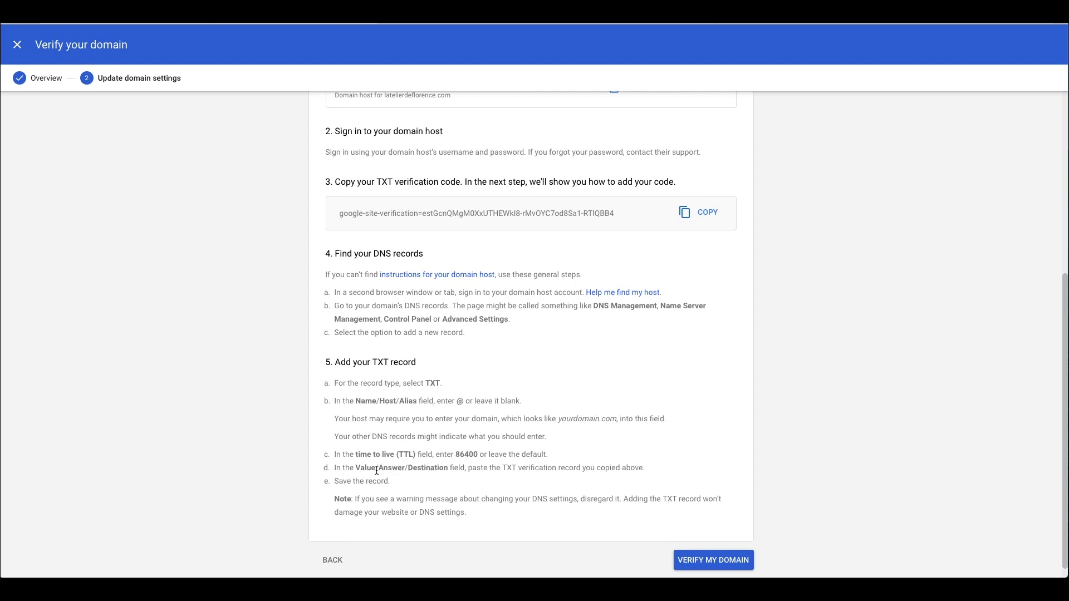
click(706, 213)
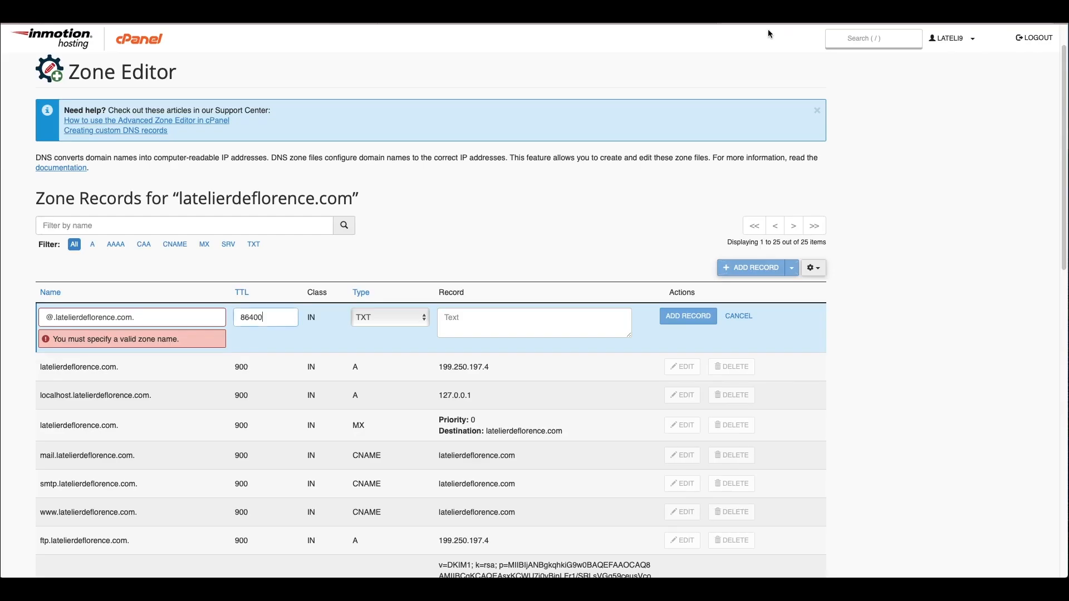
click(480, 315)
key(ctrl+v)
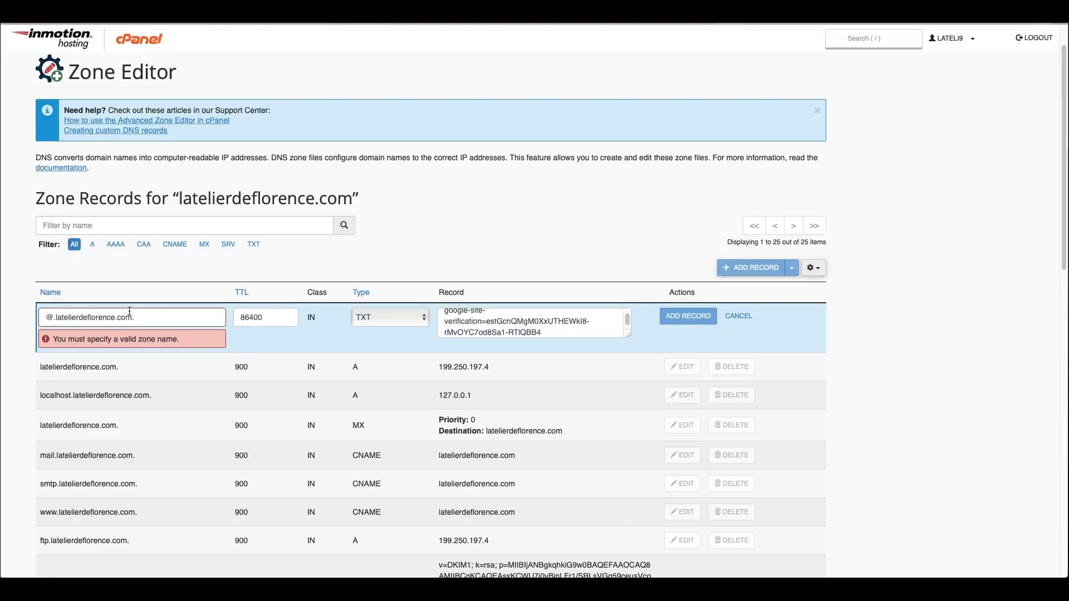
Step: Change the record name to latelierdeflorence.com. and save the TXT record
click(92, 322)
key(ctrl+a)
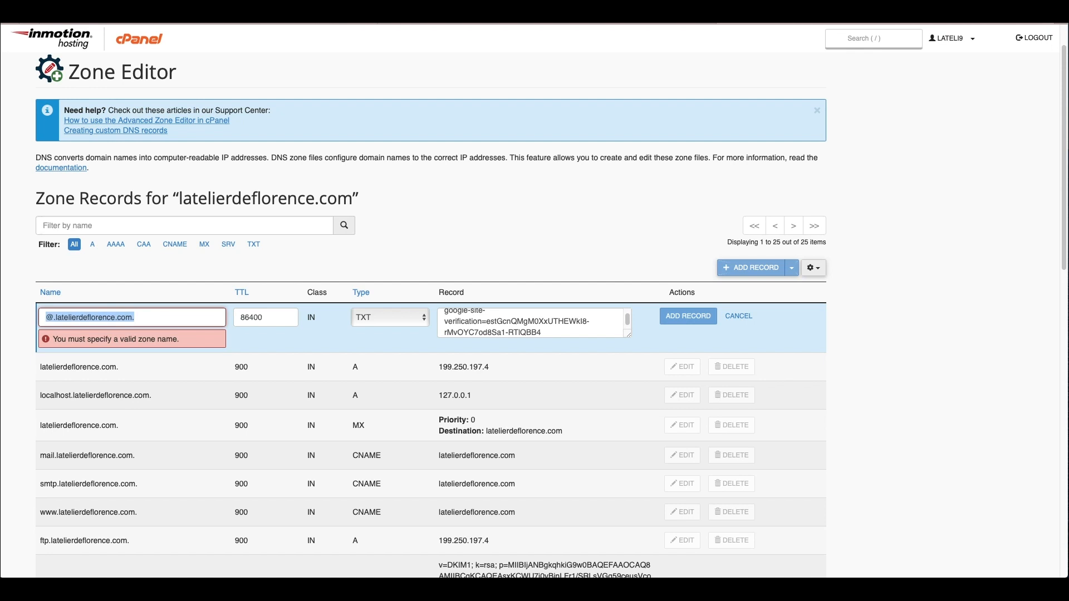
key(BackSpace)
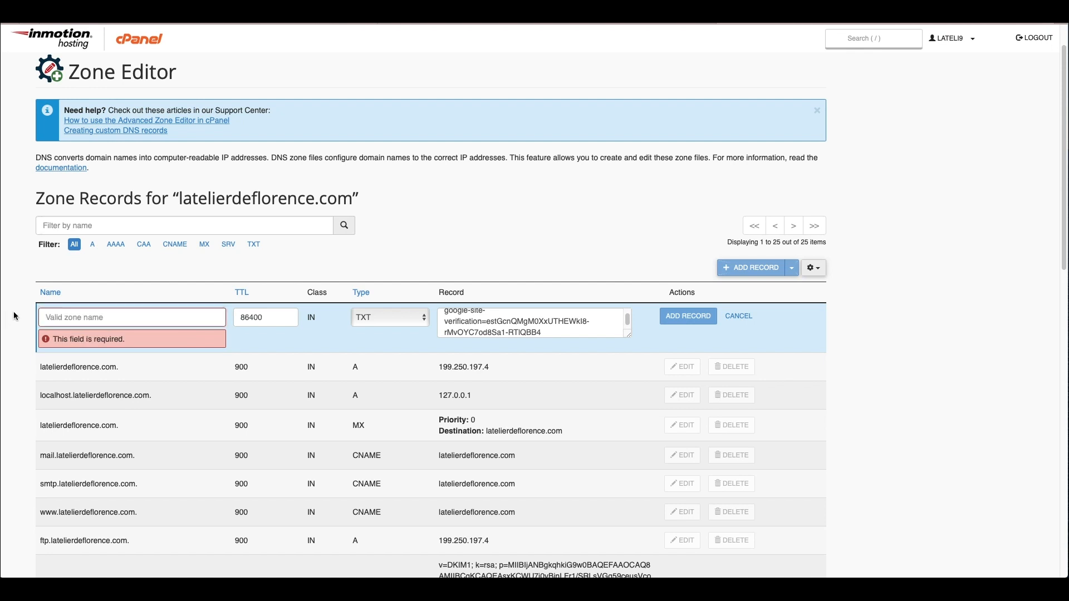
click(273, 20)
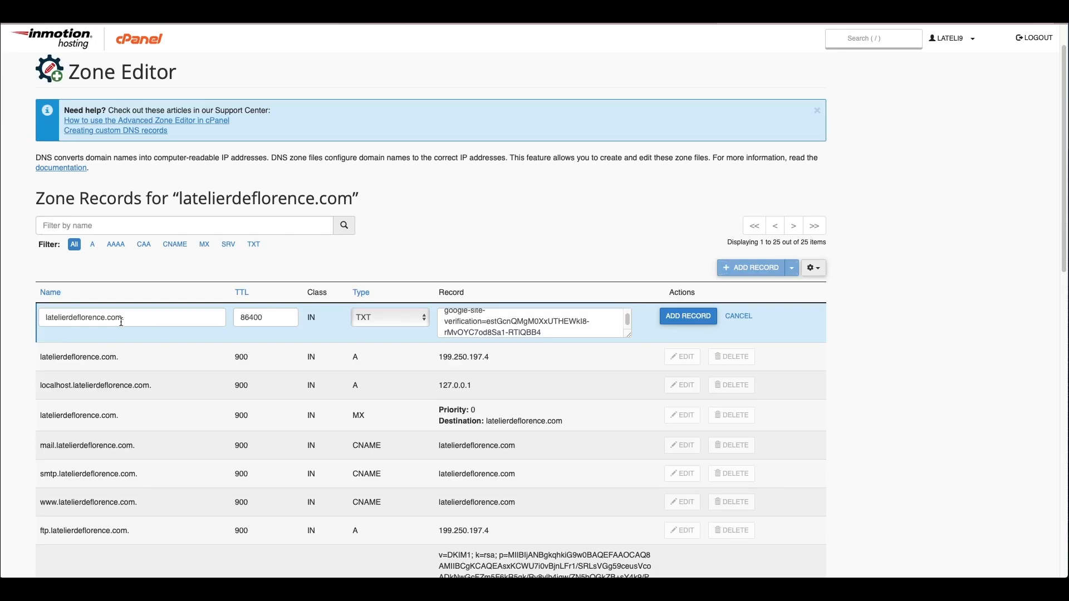
click(206, 21)
drag(339, 420, 584, 444)
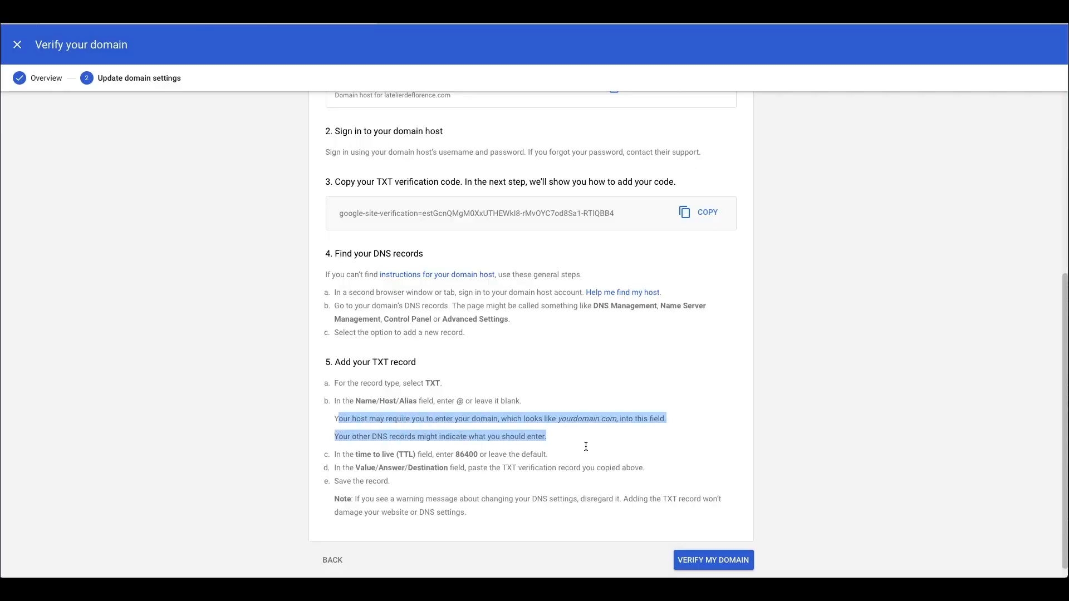
click(597, 417)
click(858, 23)
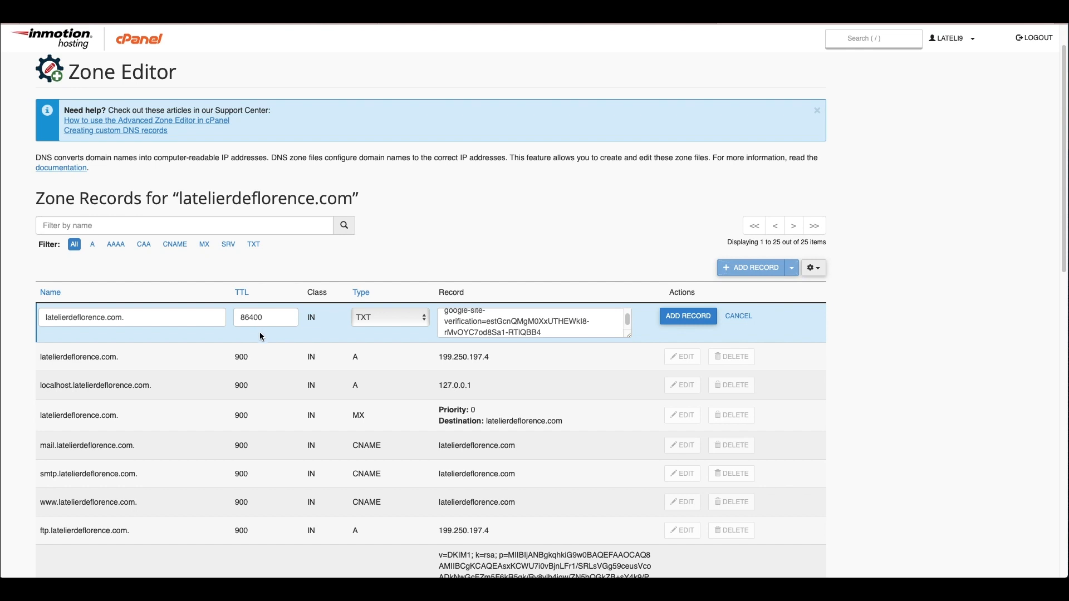
click(684, 318)
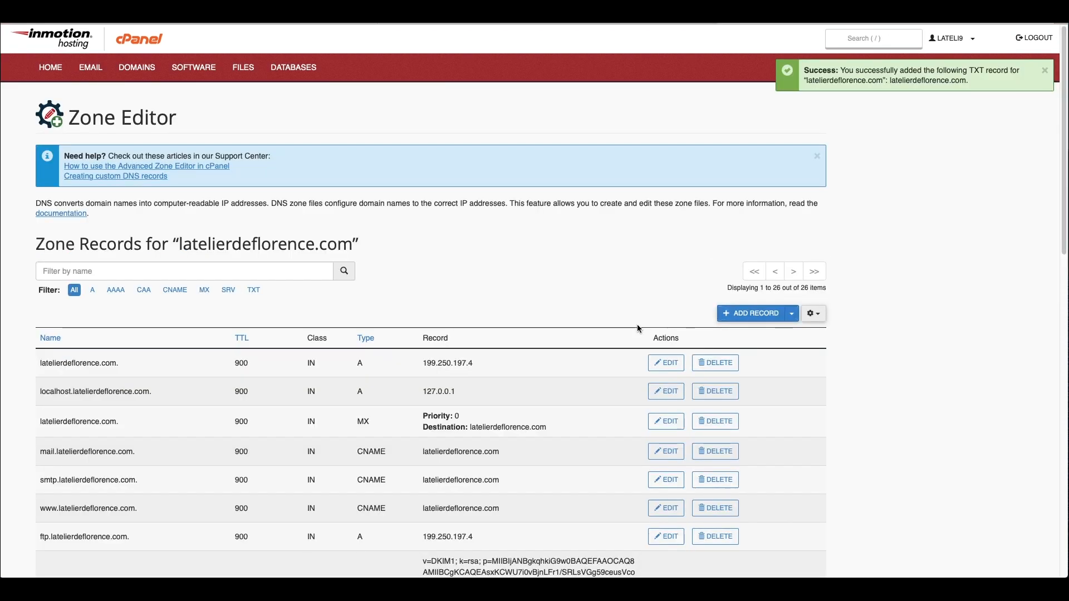
scroll(399, 370, down, 1)
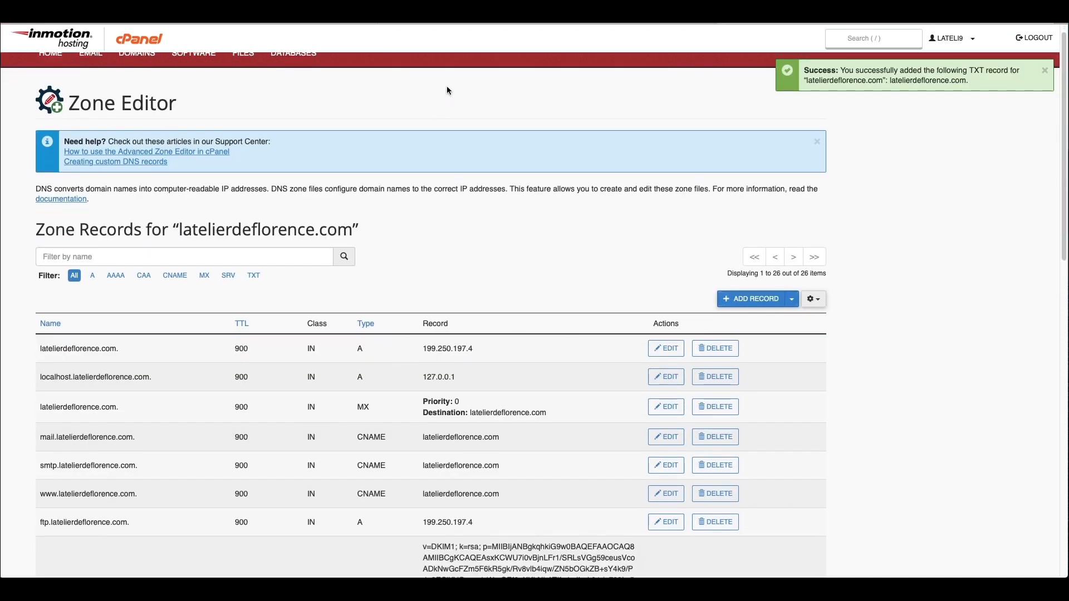
Step: Verify latelierdeflorence.com in Google Admin, bringing the setup checklist to 33%
click(206, 25)
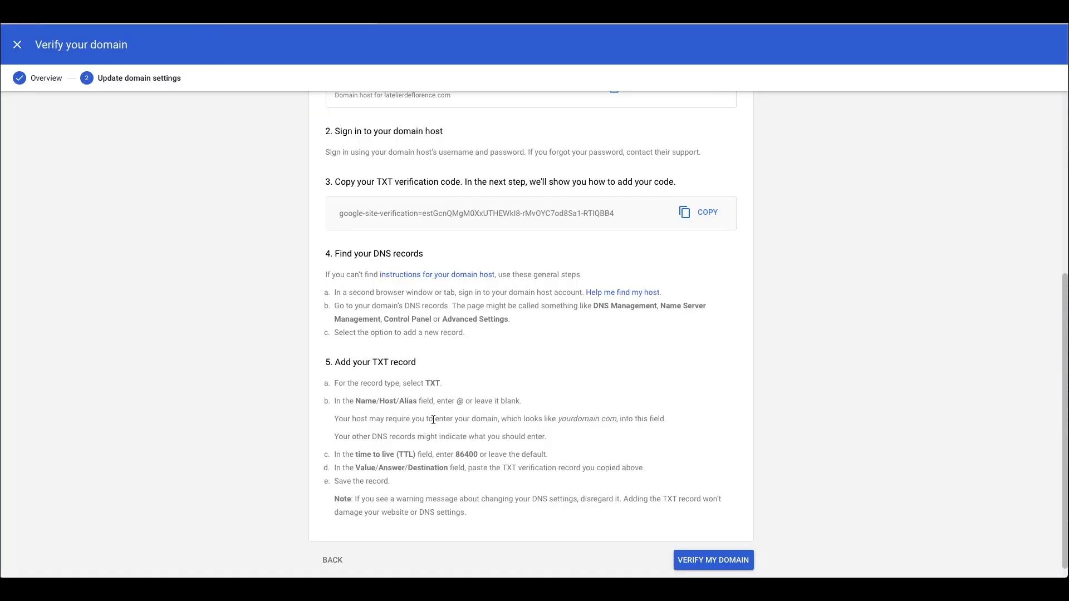
click(709, 561)
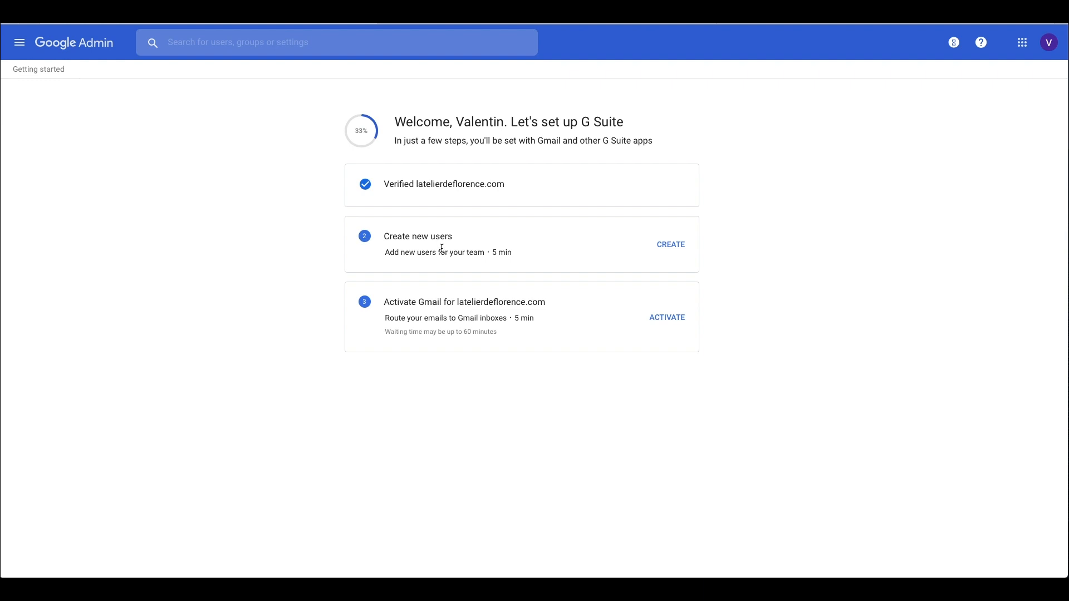
click(670, 244)
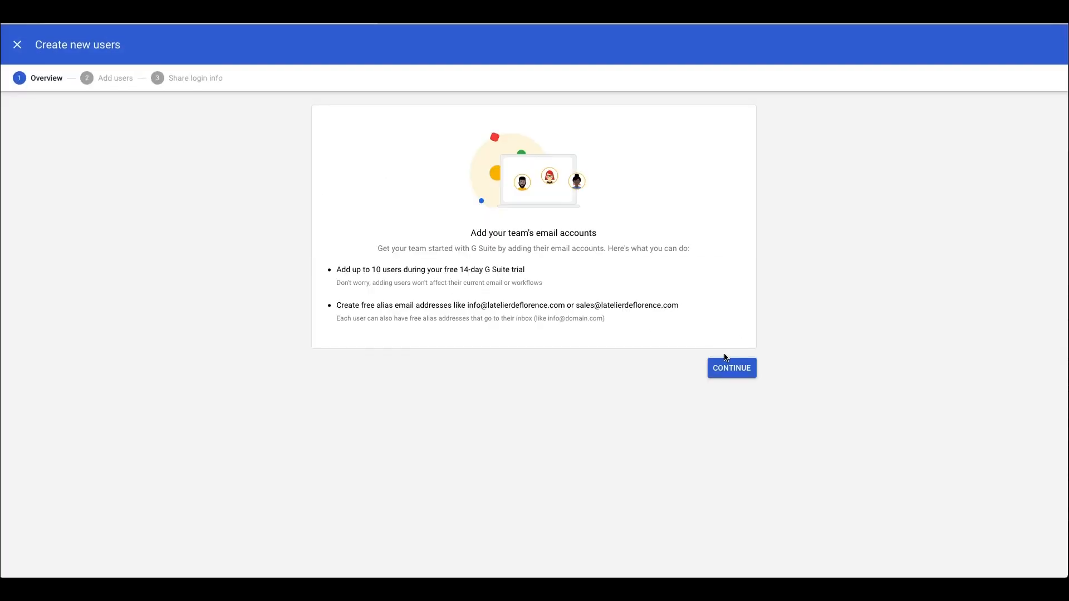
click(735, 371)
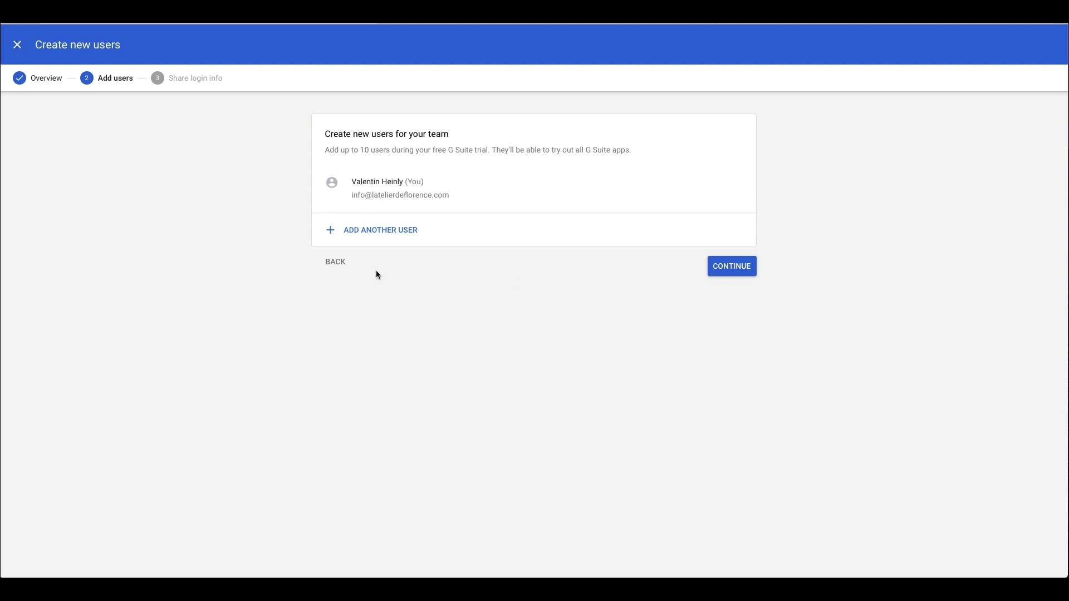
click(736, 274)
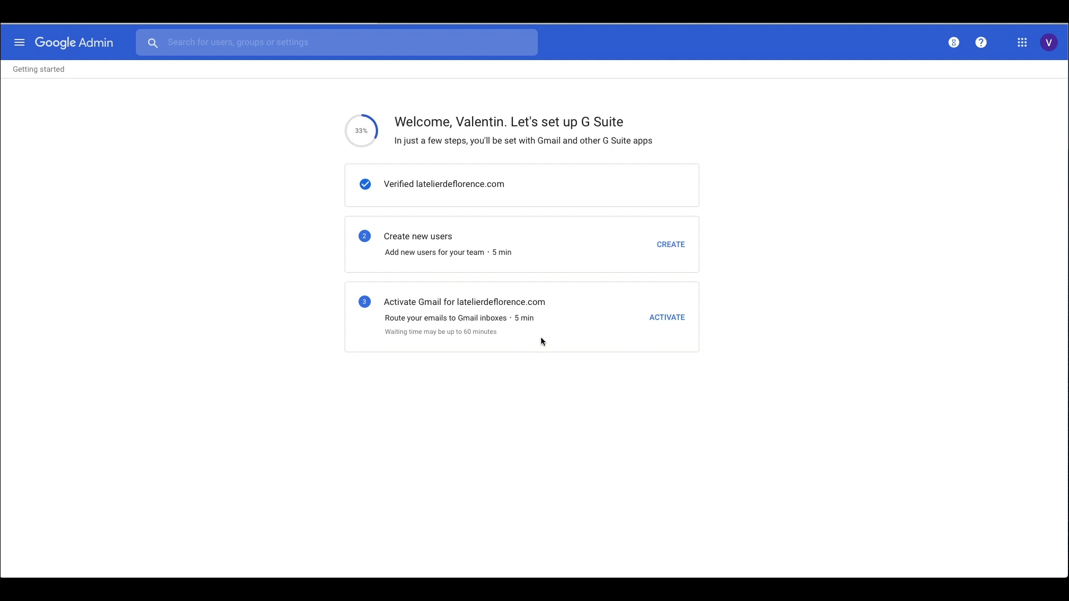
Step: Start Gmail activation, confirm both readiness checkboxes, and proceed to Route emails to Gmail
click(657, 317)
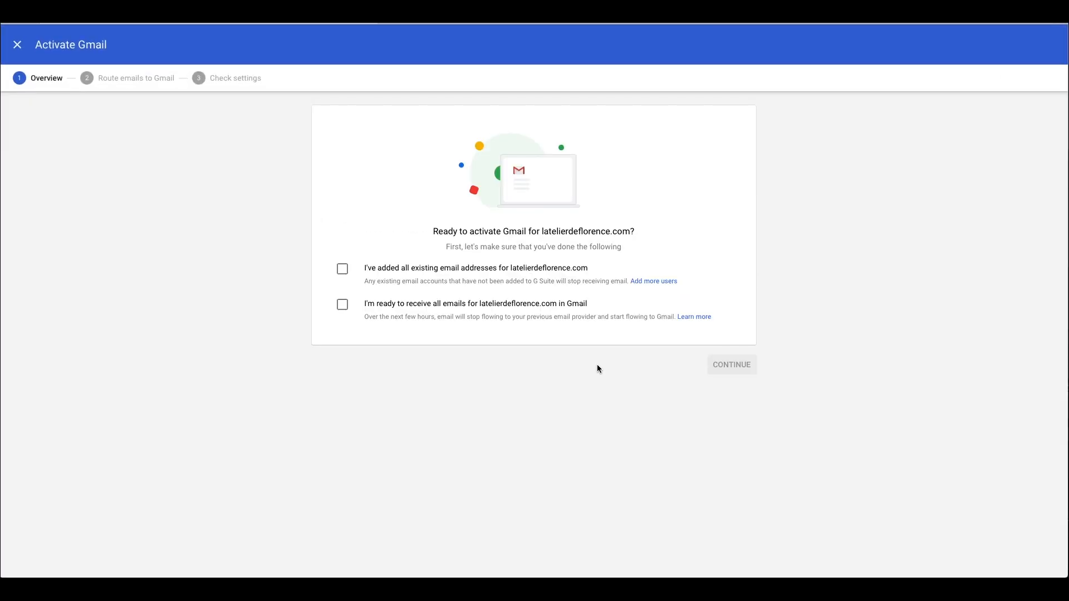
click(344, 273)
click(344, 308)
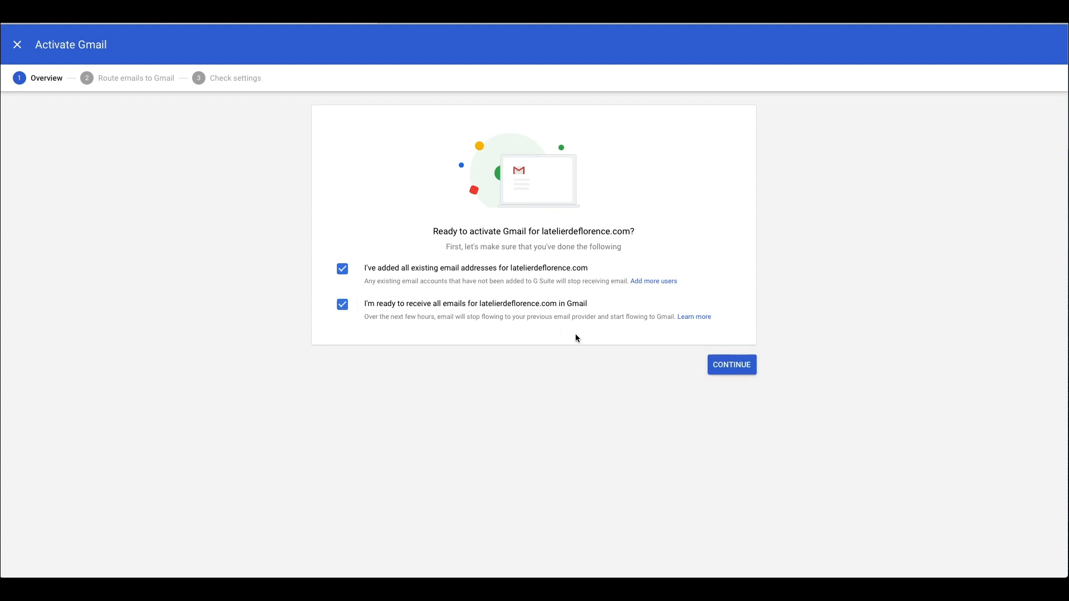
click(732, 364)
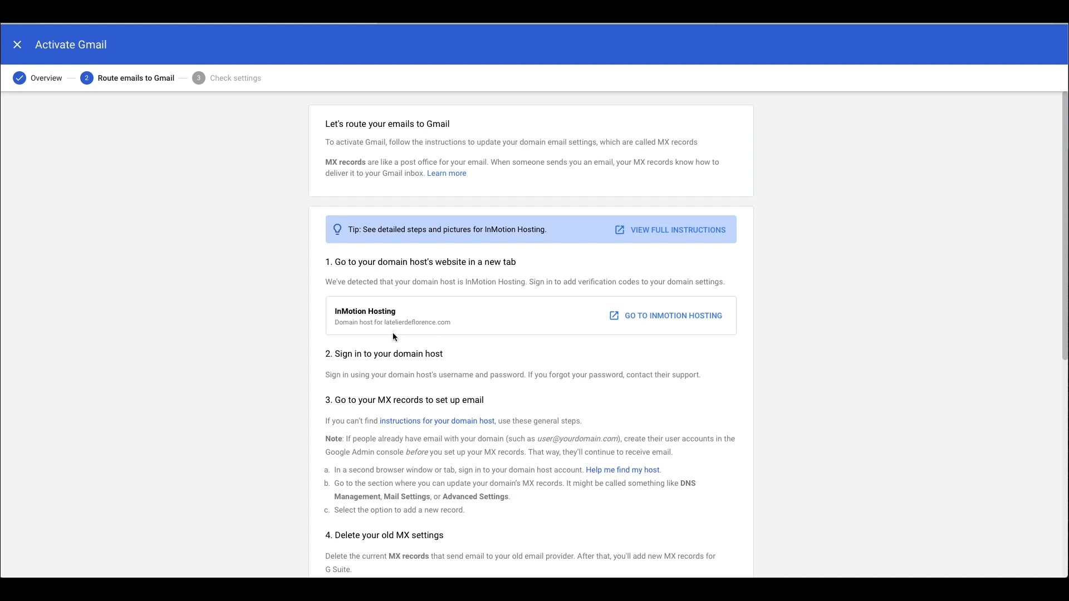
Step: Read Google's MX record instructions: ASPMX.L.GOOGLE.COM, priority 1, TTL 3600
scroll(393, 334, down, 1)
scroll(380, 342, down, 3)
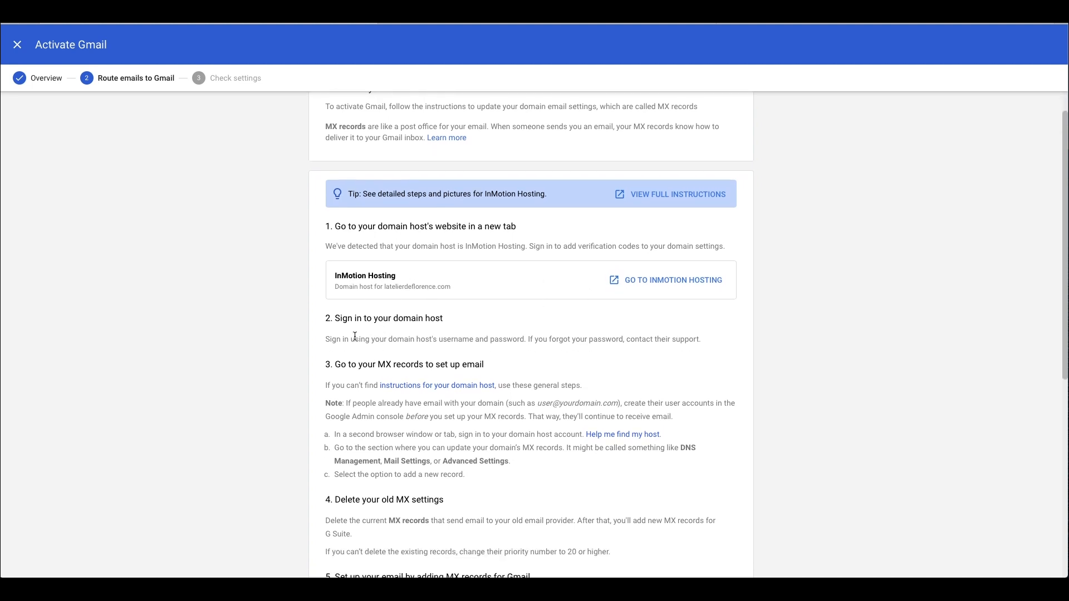
scroll(383, 333, down, 3)
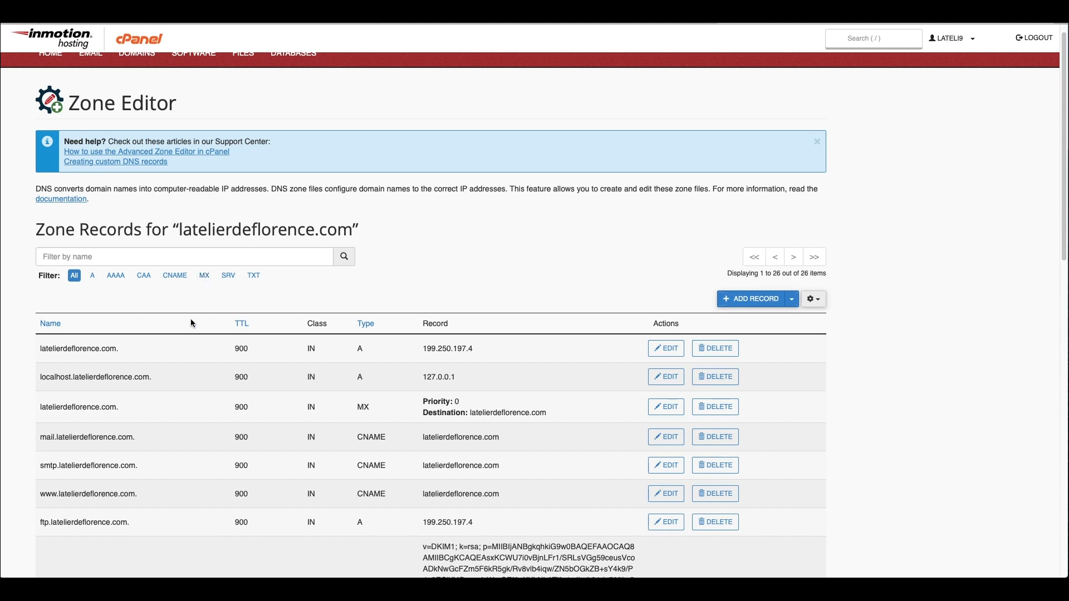
click(793, 300)
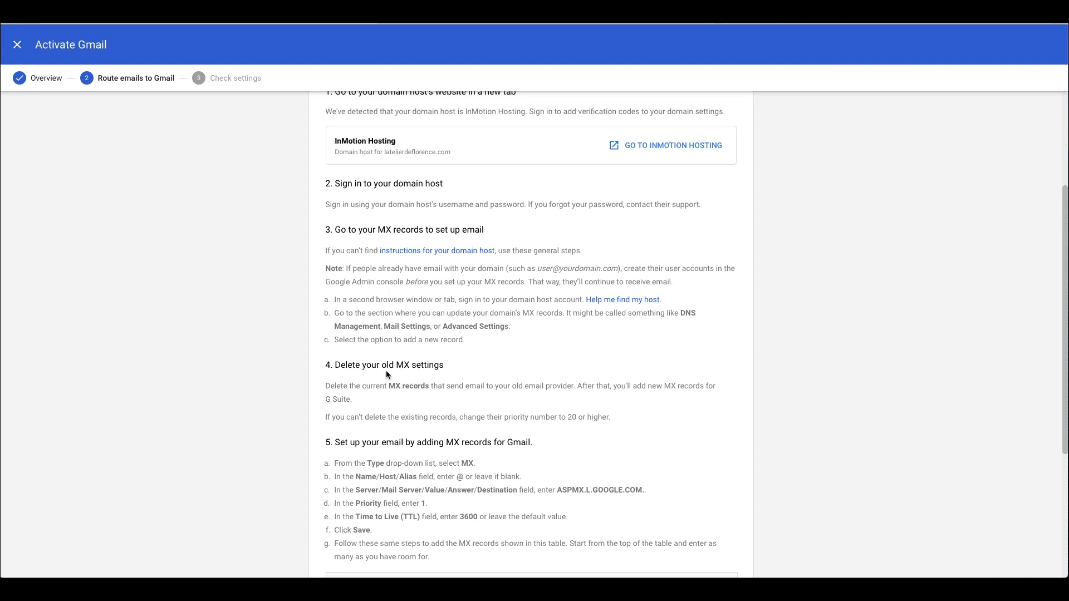
drag(384, 372, 444, 368)
click(411, 385)
scroll(412, 385, down, 1)
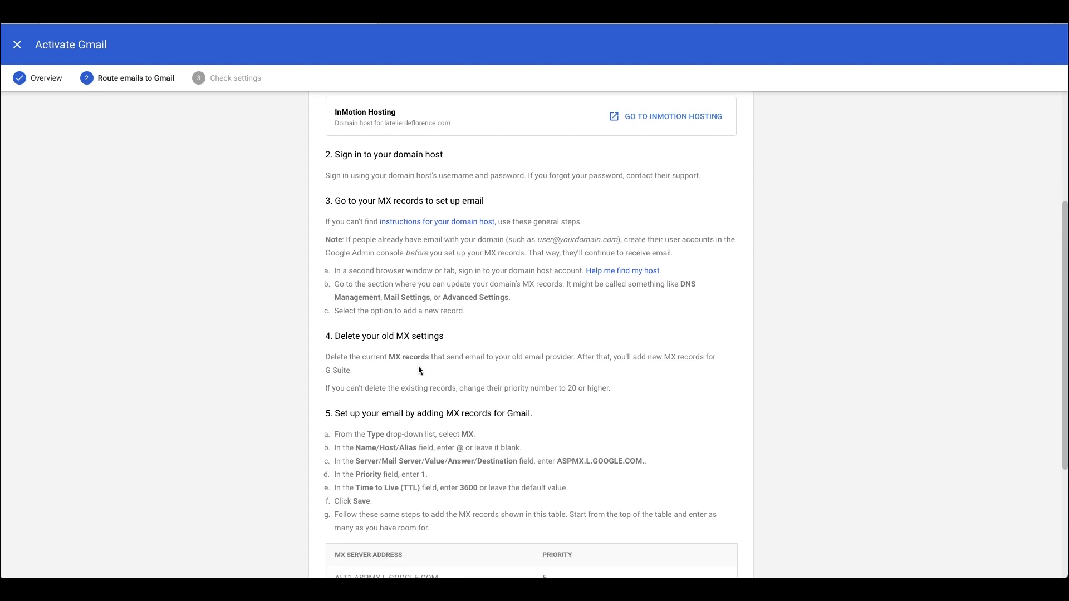
scroll(424, 356, down, 1)
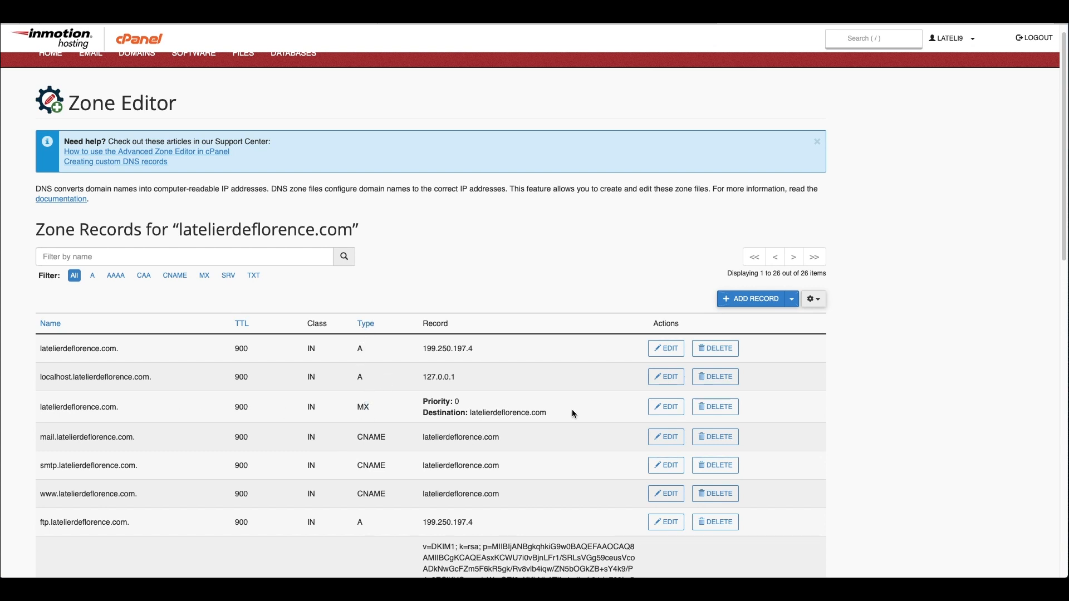
Step: Delete the existing MX record and start a new MX record in the Zone Editor
click(716, 407)
click(594, 130)
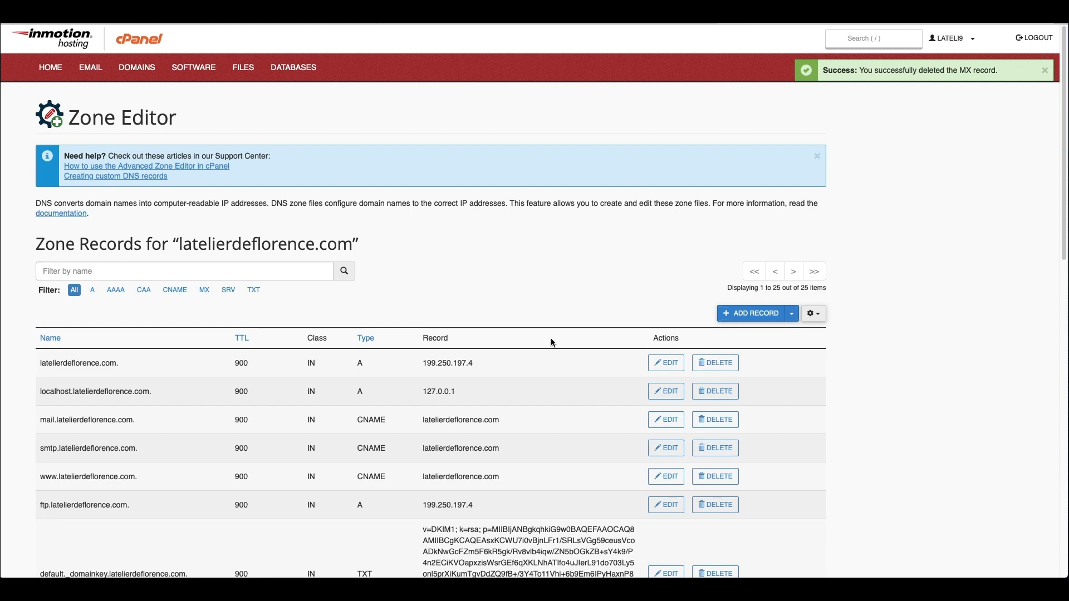
click(794, 315)
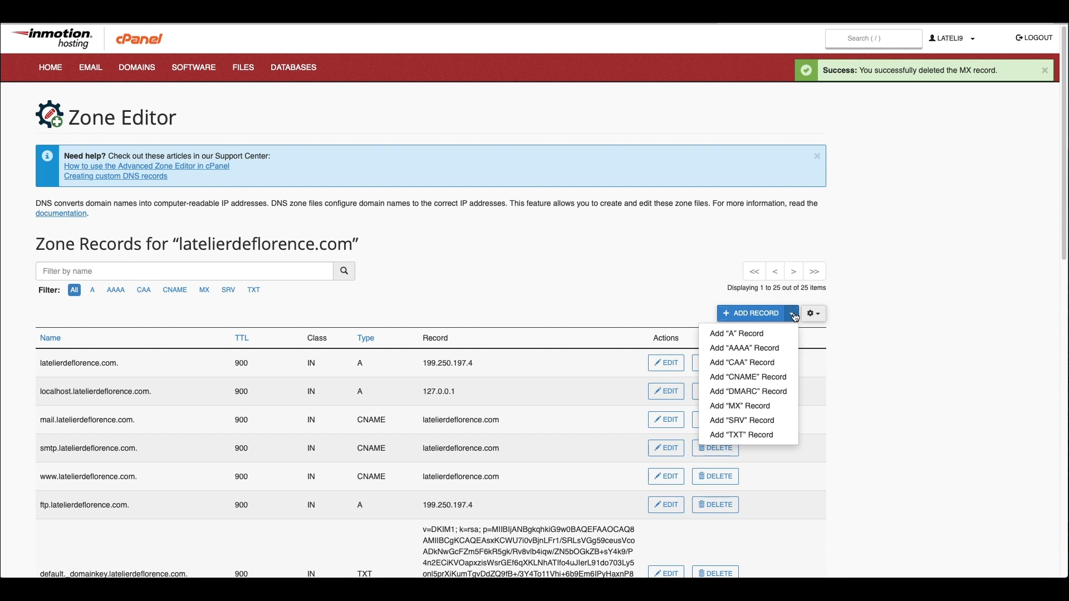
click(765, 412)
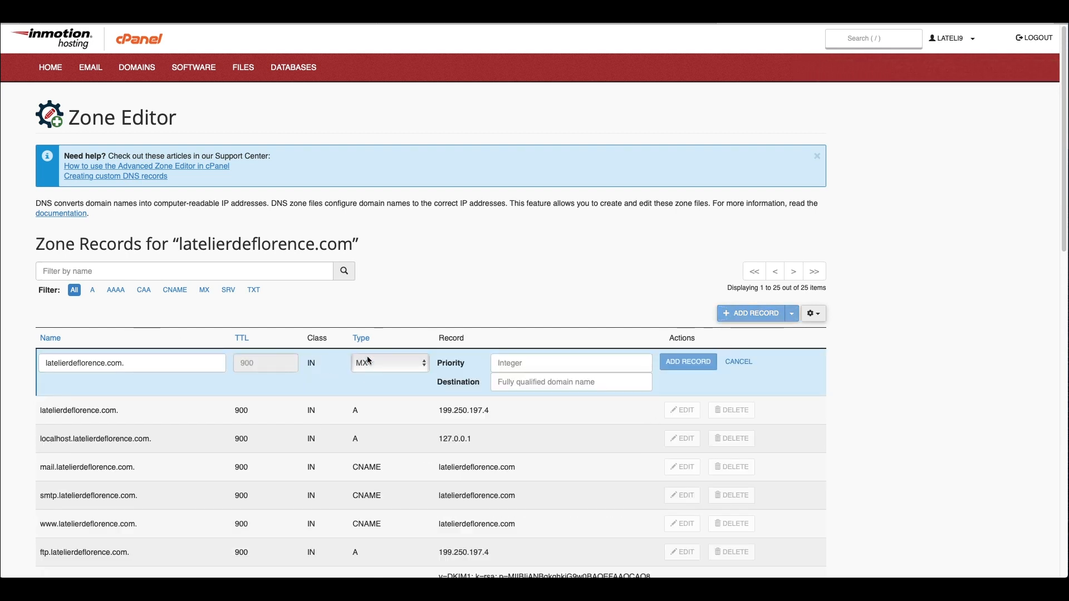
Step: Name the new MX record latelierdeflorence.com. by copying the domain from an existing row
click(534, 25)
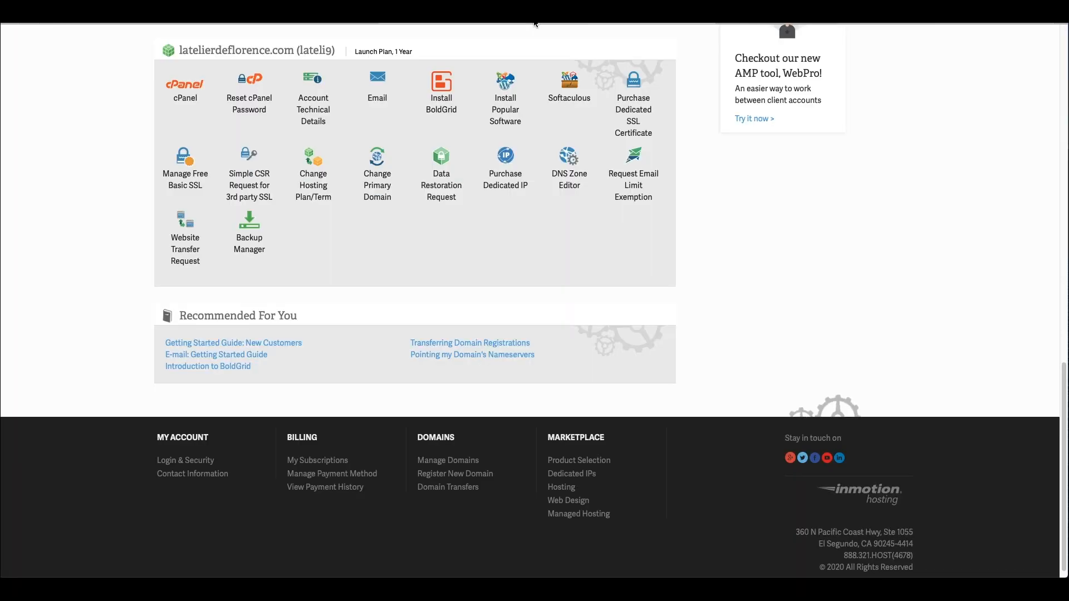
click(335, 23)
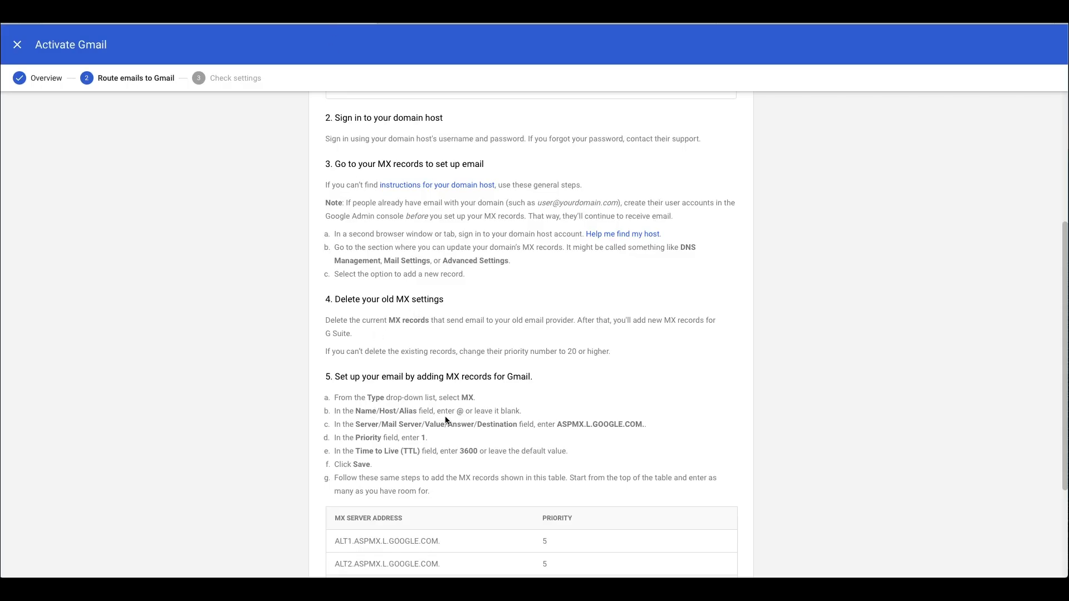
drag(342, 411, 398, 411)
click(465, 411)
scroll(461, 411, down, 1)
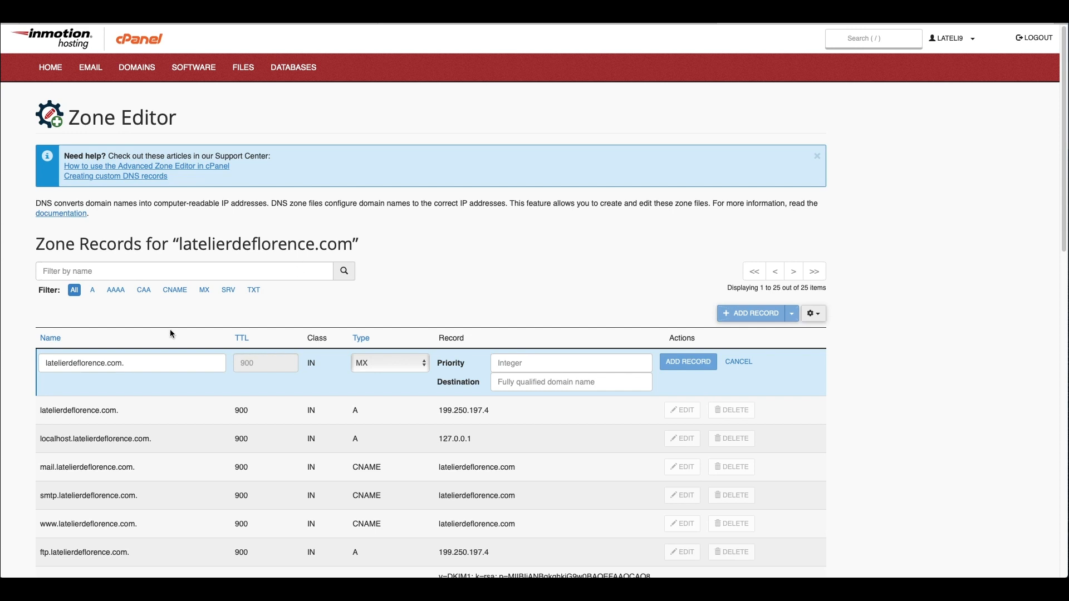
drag(162, 362, 21, 366)
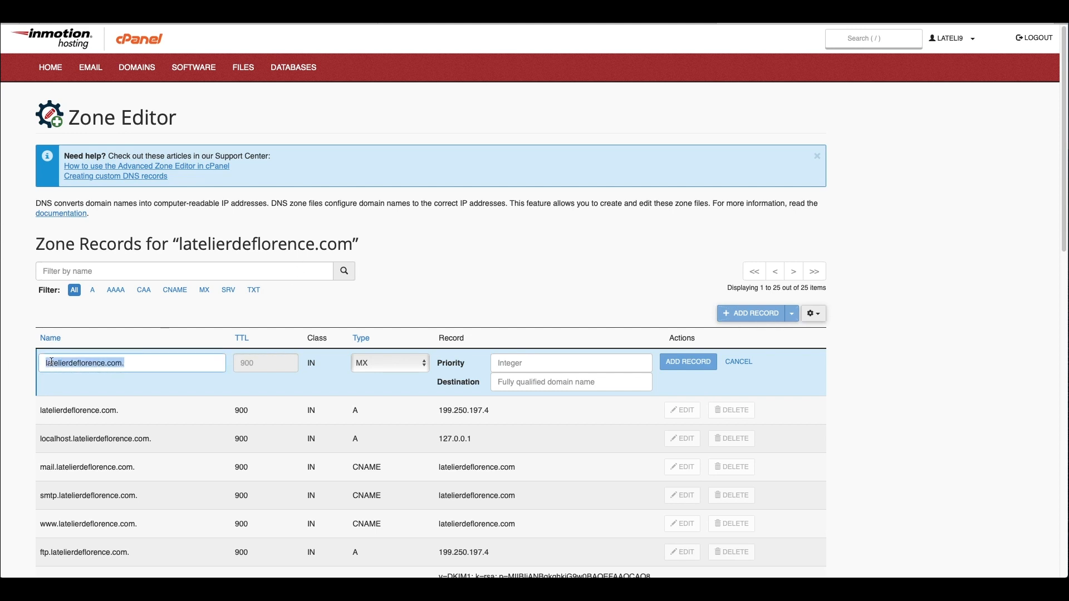
text(@)
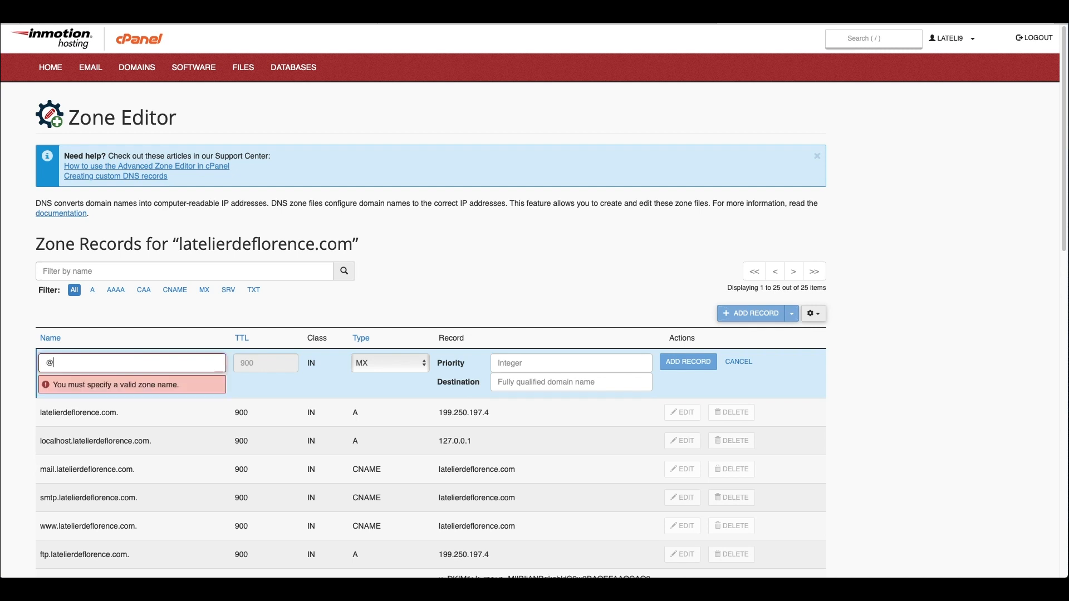
key(BackSpace)
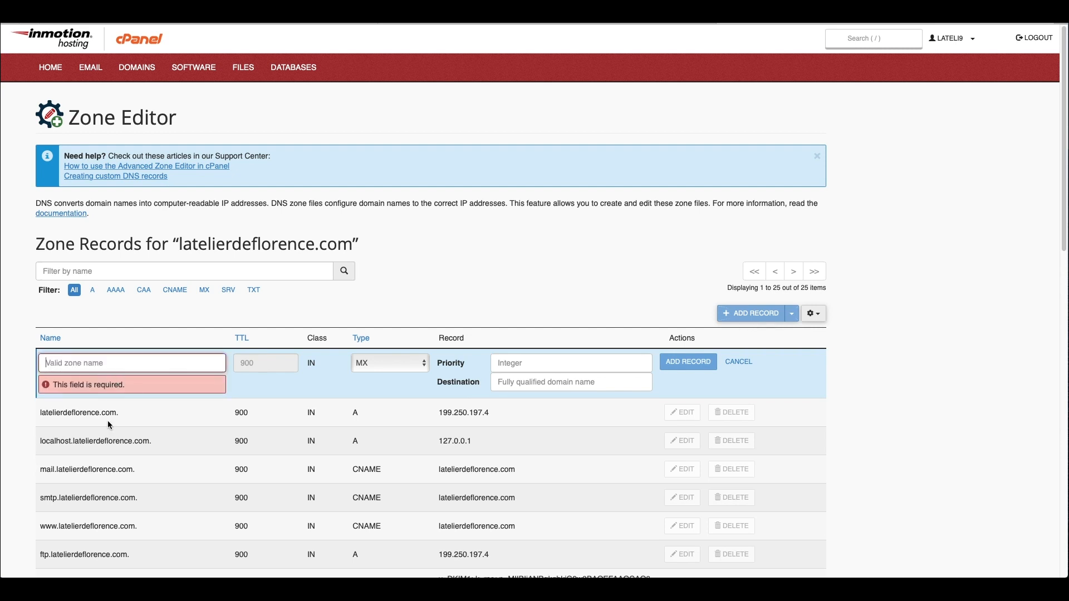
drag(116, 412, 39, 414)
key(ctrl+c)
click(66, 365)
key(ctrl+v)
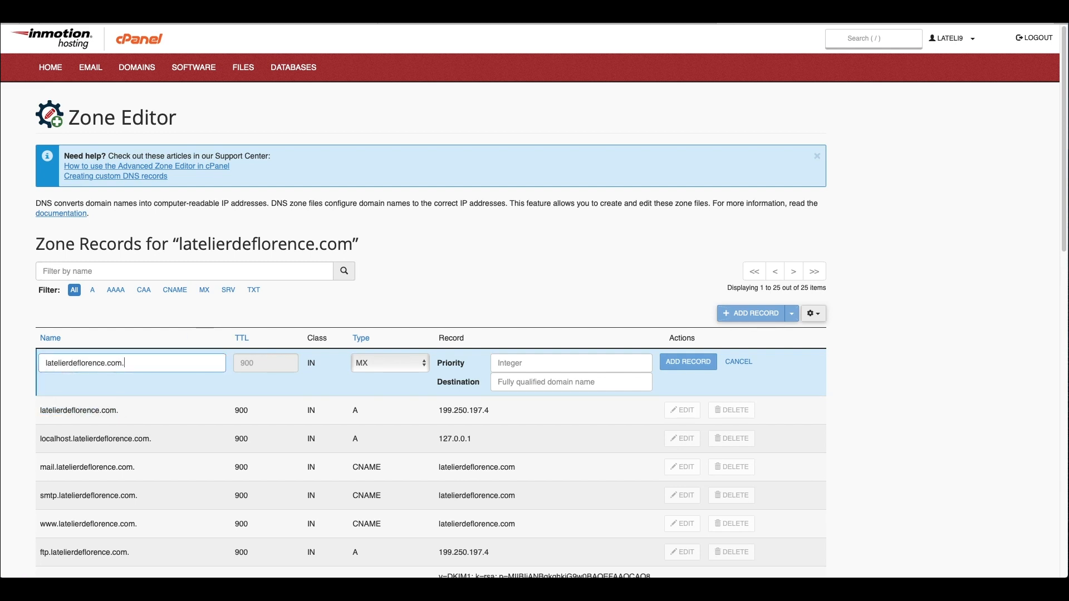
key(alt+Tab)
Step: Paste ASPMX.L.GOOGLE.COM from the Gmail instructions into the new record's Destination
click(583, 423)
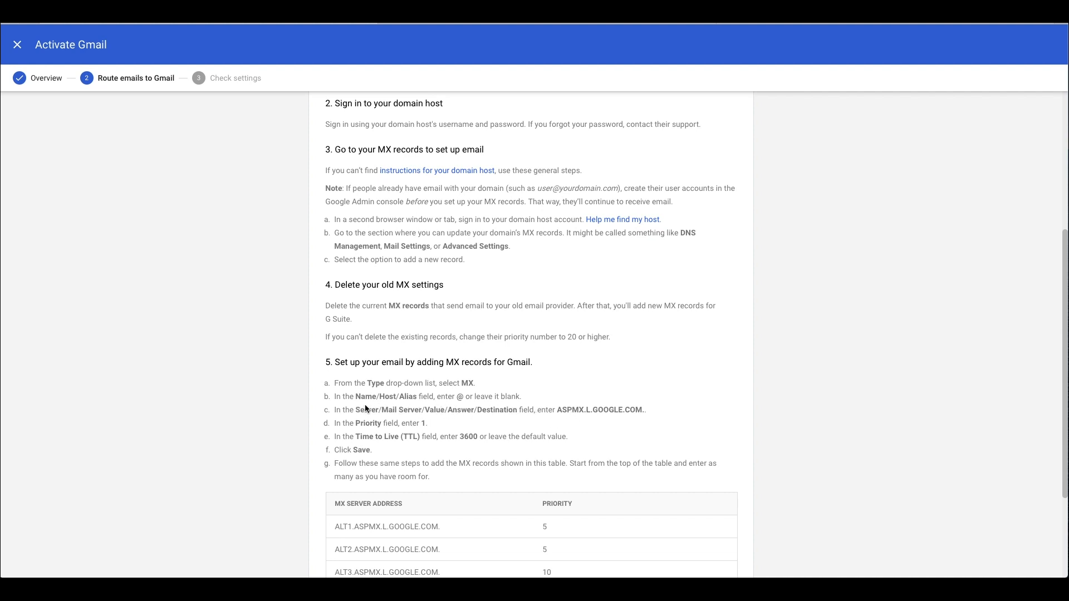
drag(557, 410, 641, 412)
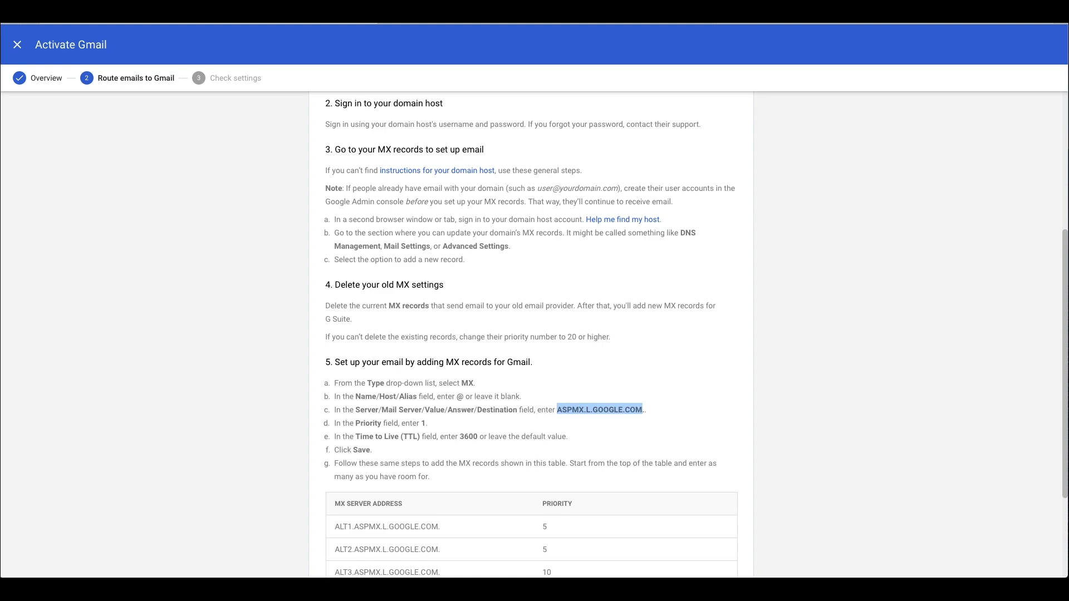
click(794, 20)
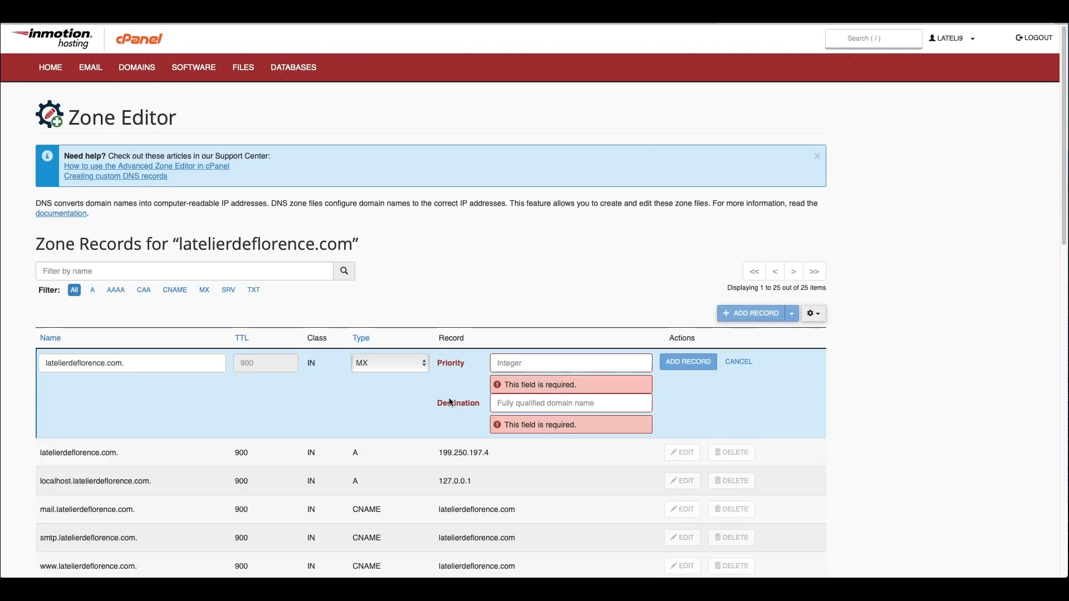
click(521, 406)
key(ctrl+v)
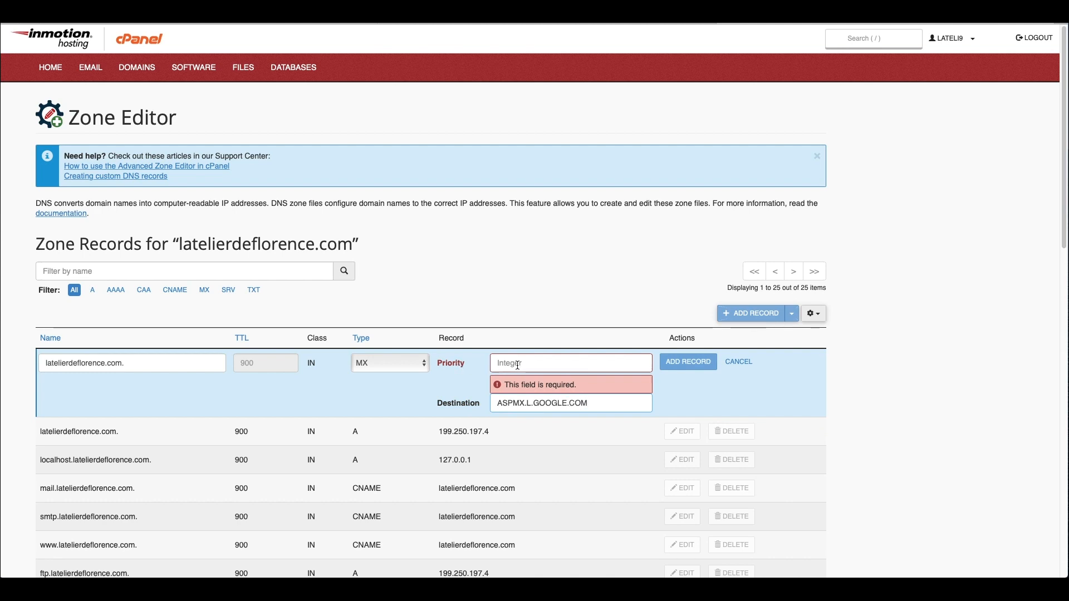
Step: Set the MX record priority to 1 and save it
click(394, 16)
click(399, 410)
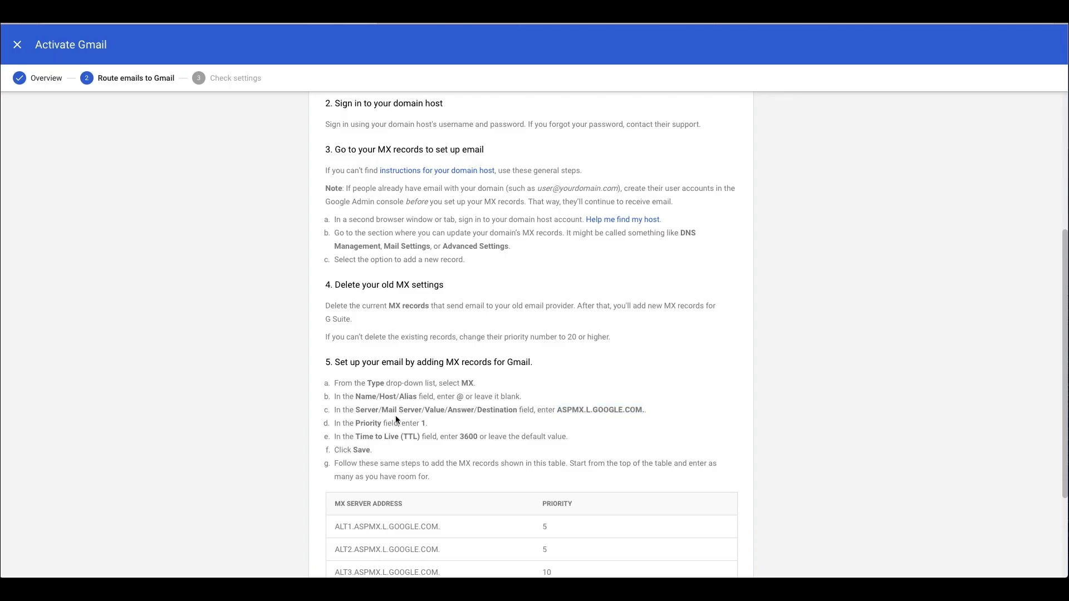
key(ctrl+Tab)
click(571, 364)
text(1)
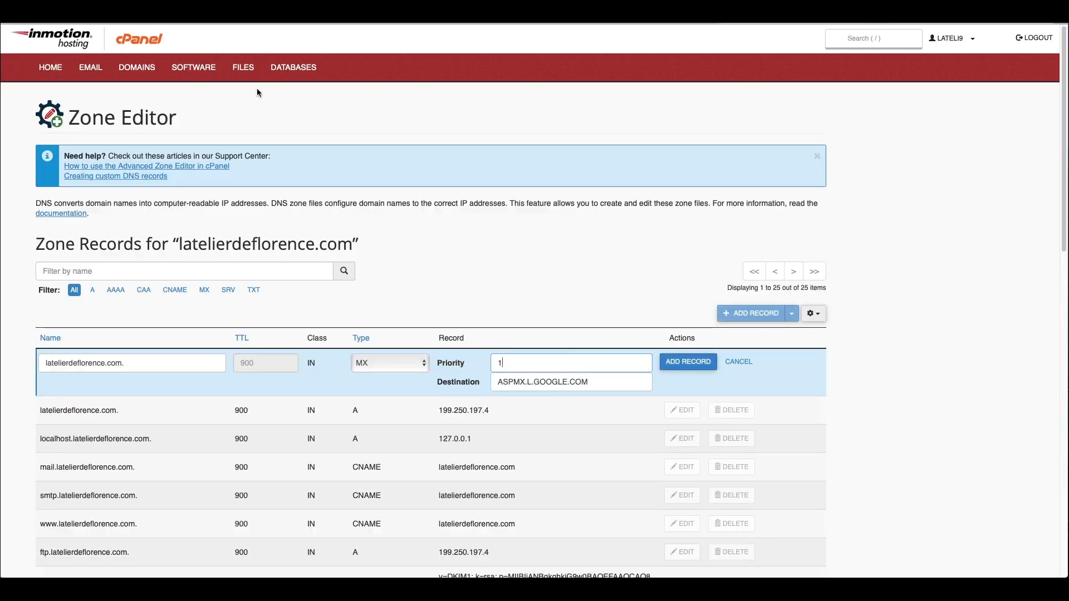
click(220, 17)
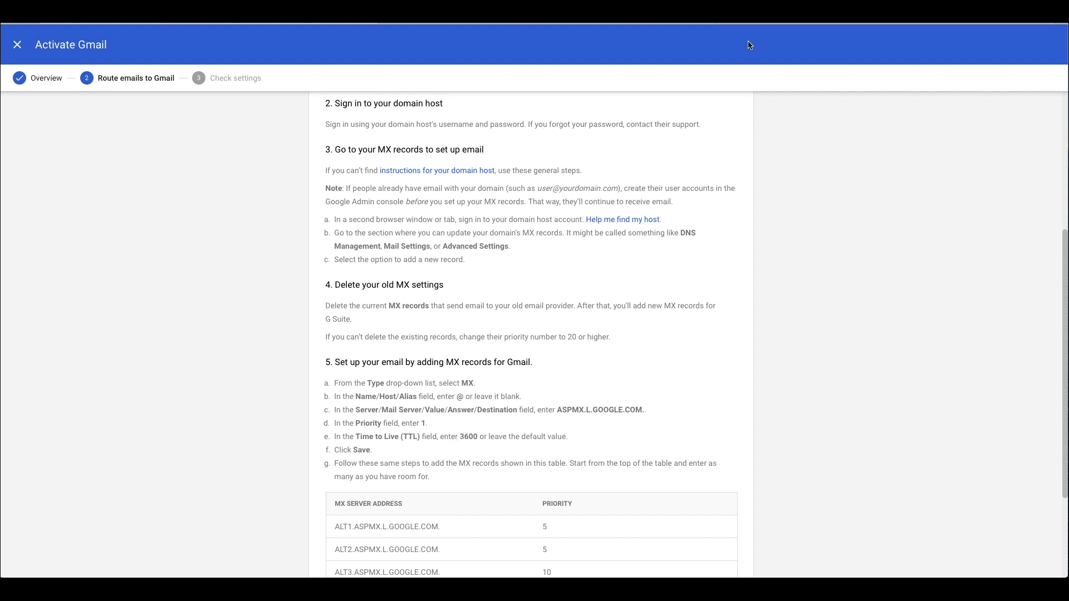
click(774, 13)
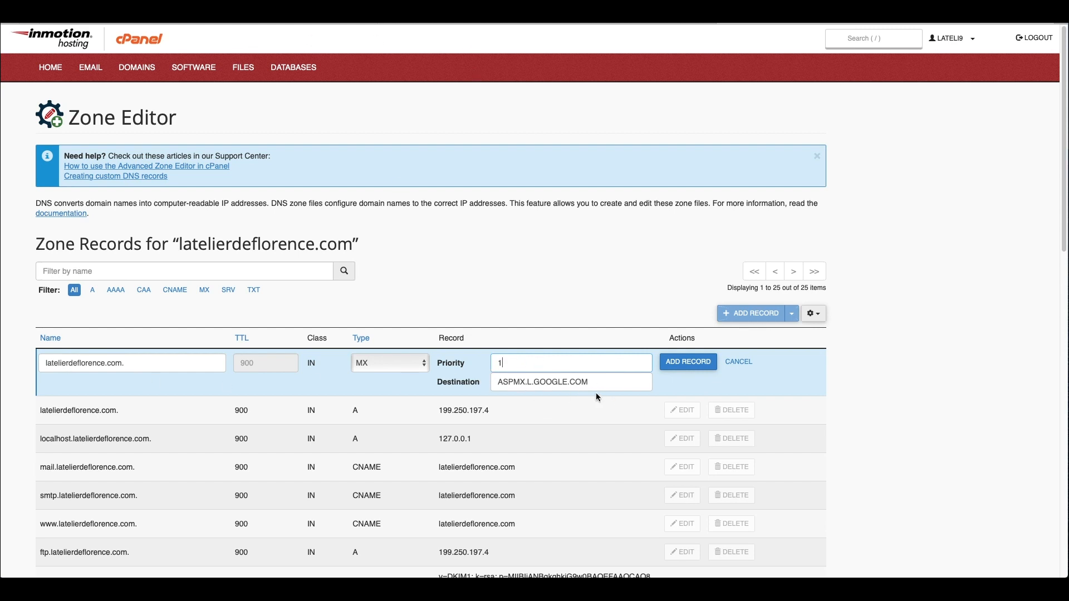
click(688, 362)
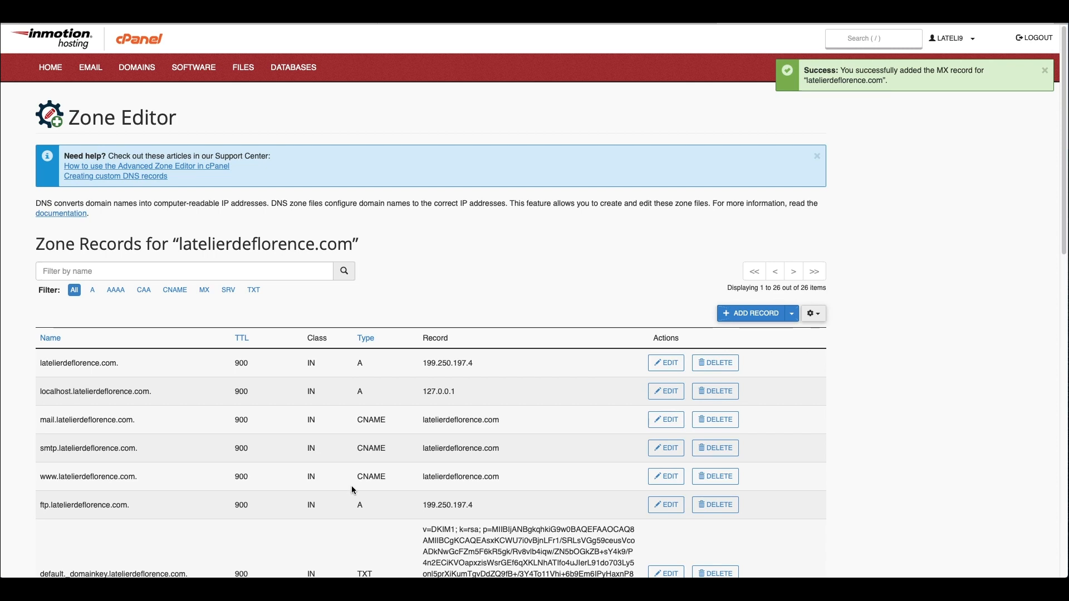
Step: Verify the saved MX row and copy ALT1.ASPMX.L.GOOGLE.COM from the additional servers table
scroll(380, 345, down, 3)
scroll(380, 342, down, 18)
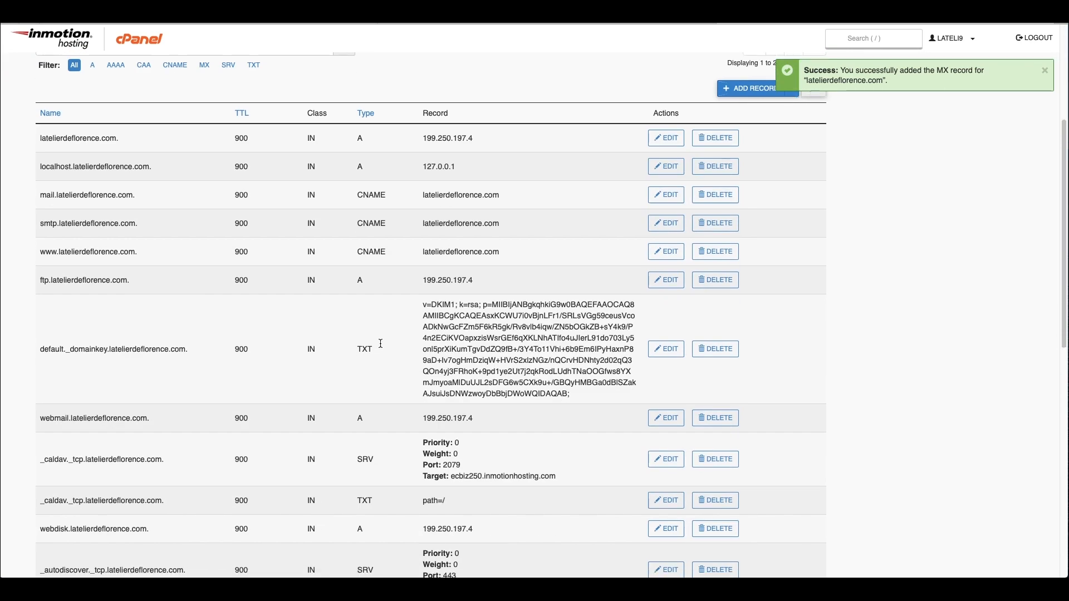
scroll(380, 341, down, 1)
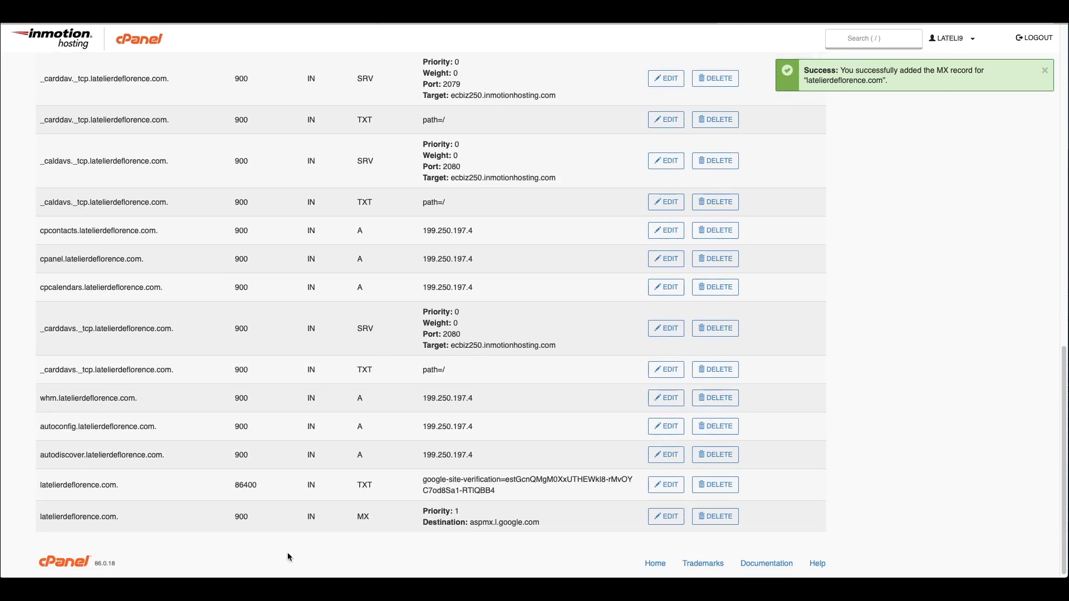
key(ctrl+Tab)
scroll(394, 332, down, 4)
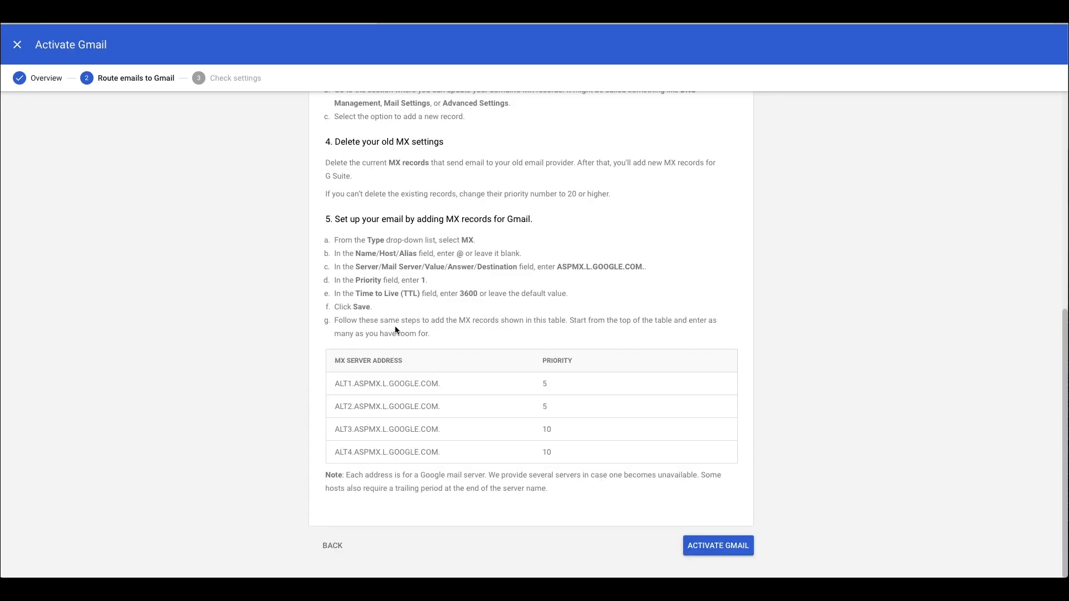
triple_click(346, 322)
click(420, 340)
drag(653, 464, 353, 338)
click(353, 339)
drag(336, 387, 437, 381)
key(super+c)
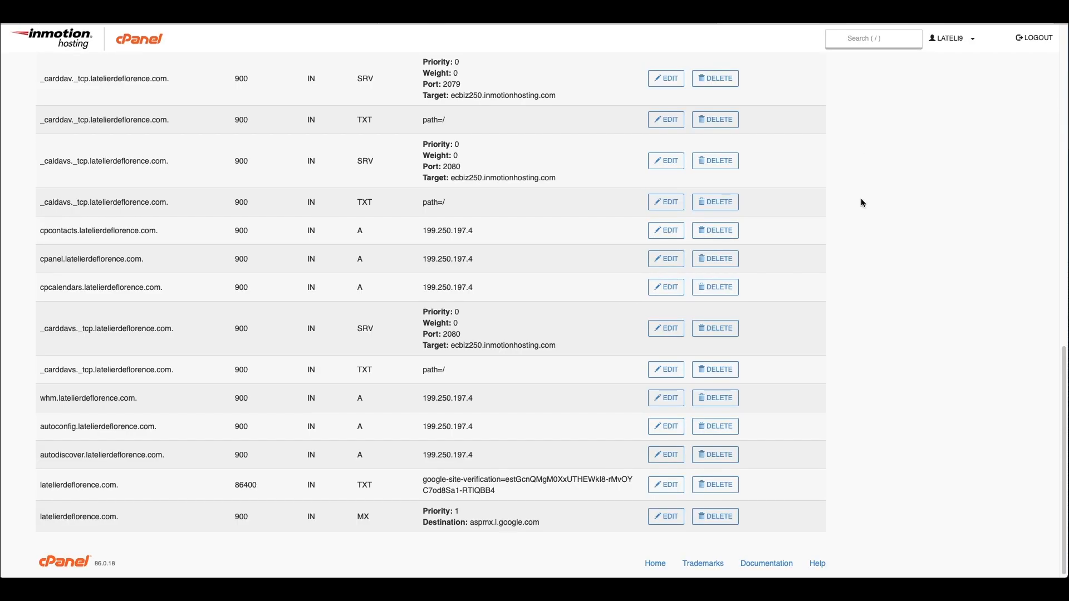
scroll(983, 272, up, 15)
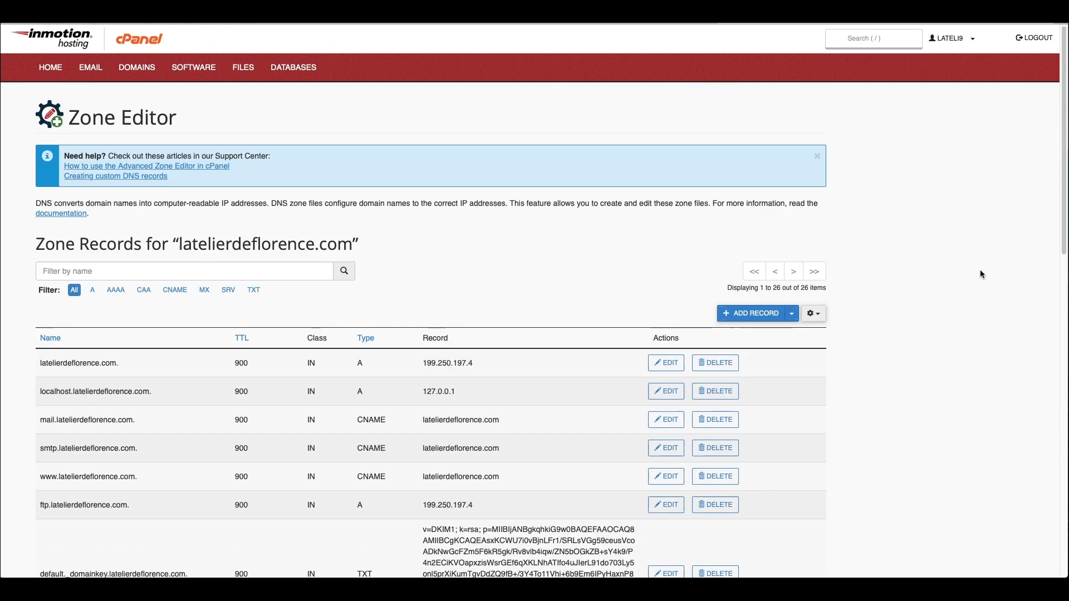
Step: Add an MX record for ALT1.ASPMX.L.GOOGLE.COM with priority 5
click(792, 313)
click(740, 406)
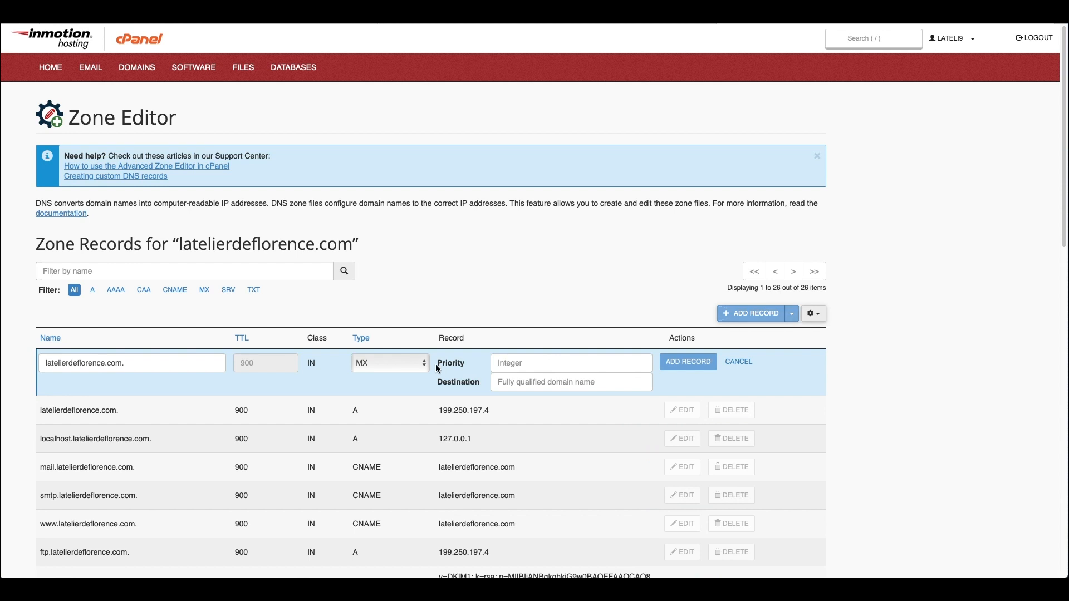
key(super+v)
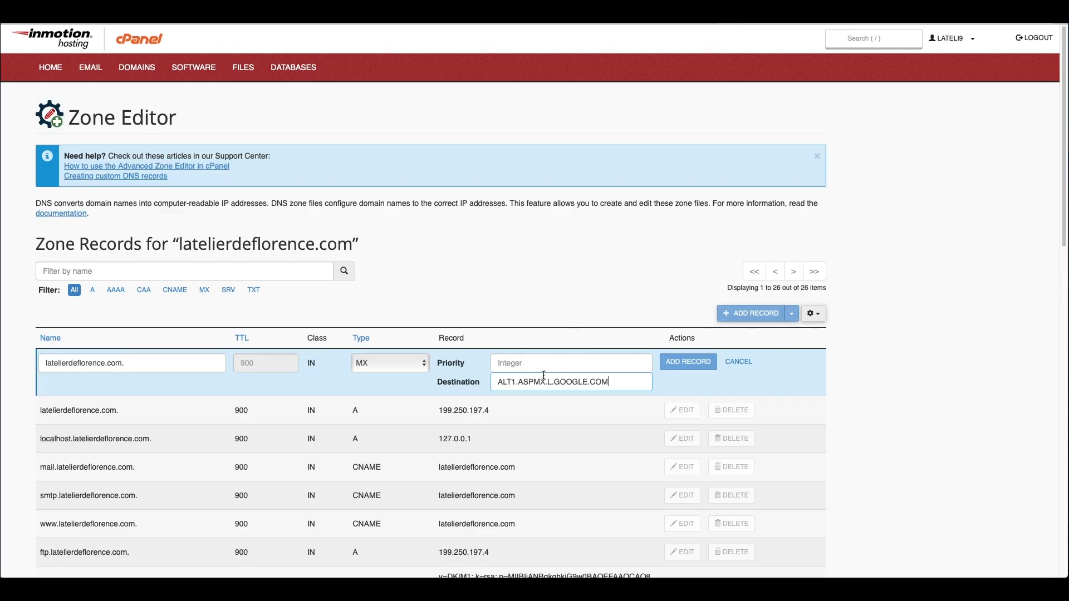
click(534, 365)
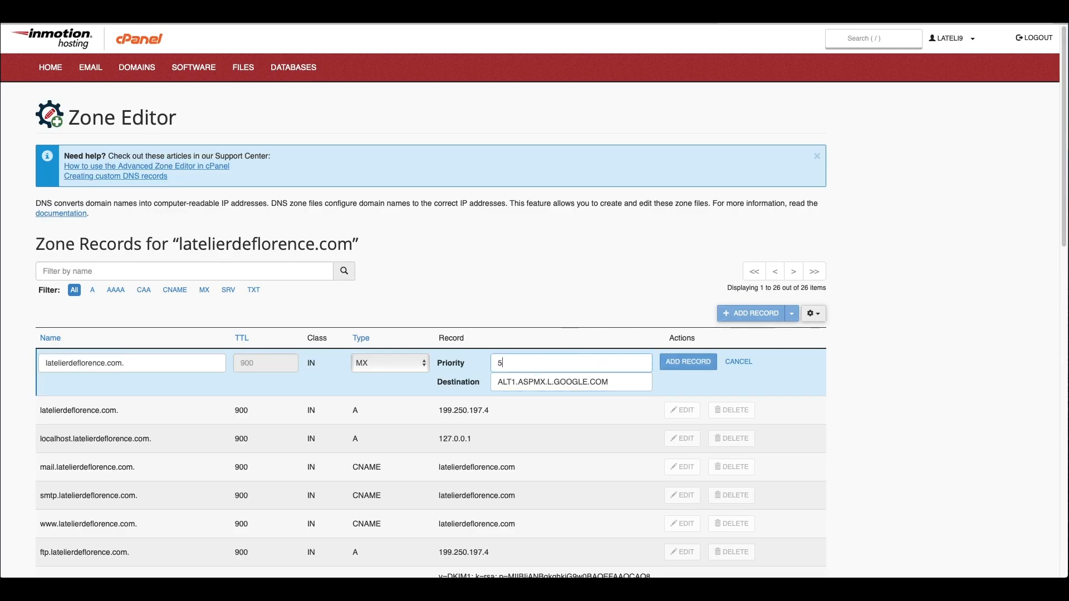
text(5)
click(687, 363)
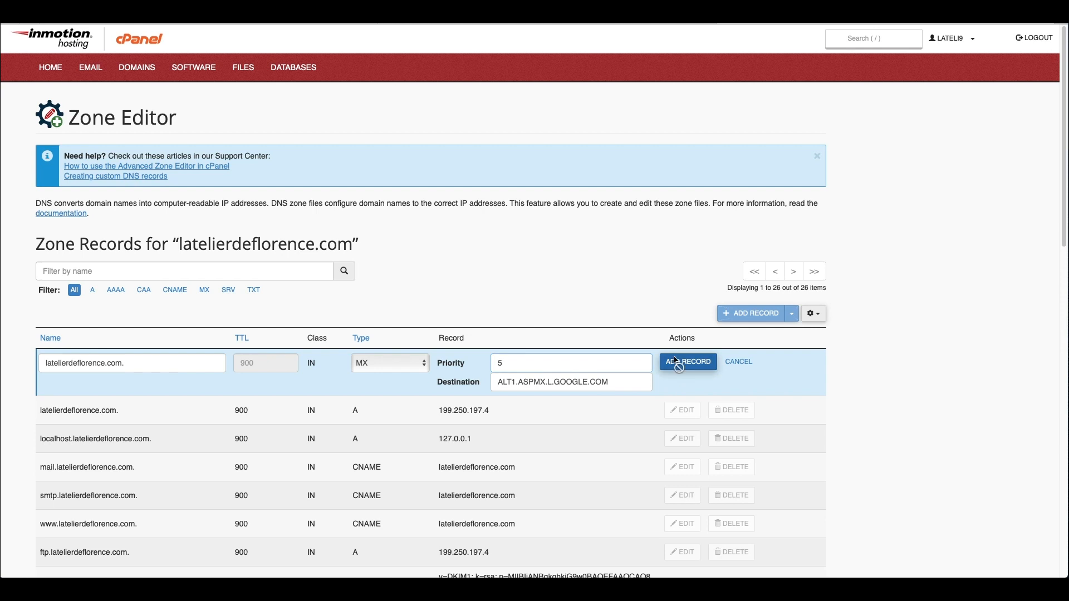
Step: Add an MX record for ALT2.ASPMX.L.GOOGLE.COM with priority 5
click(791, 314)
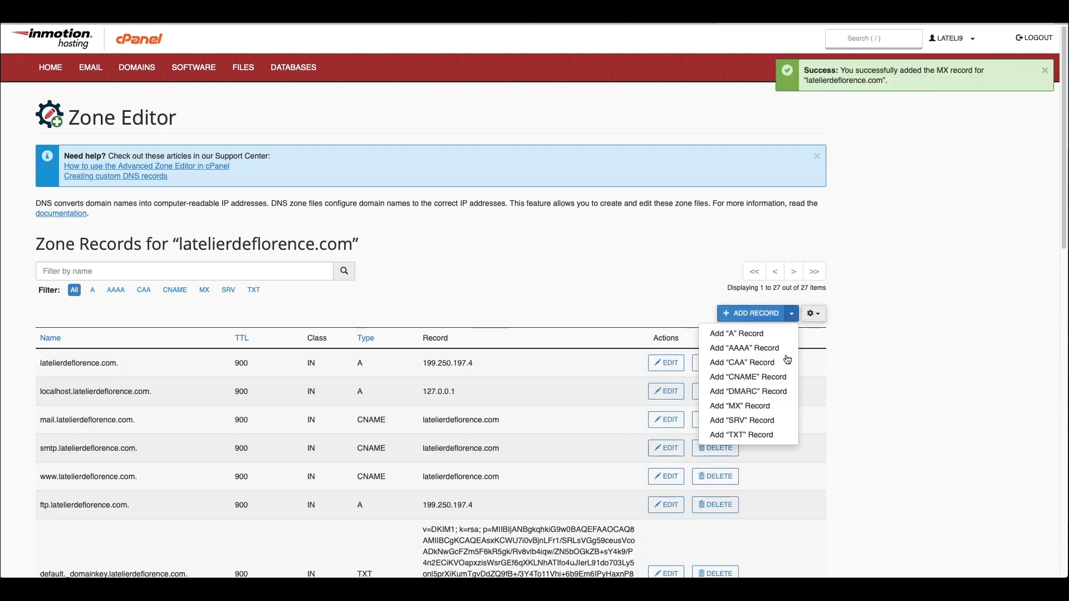
click(753, 412)
click(538, 384)
key(ctrl+v)
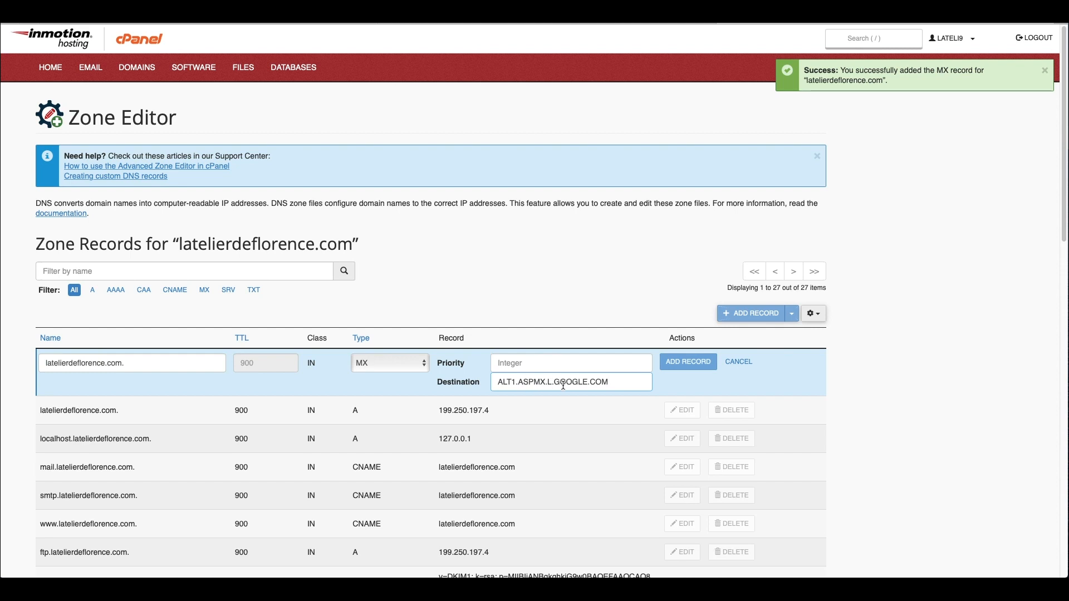
click(516, 382)
key(BackSpace)
text(2)
click(522, 362)
text(5)
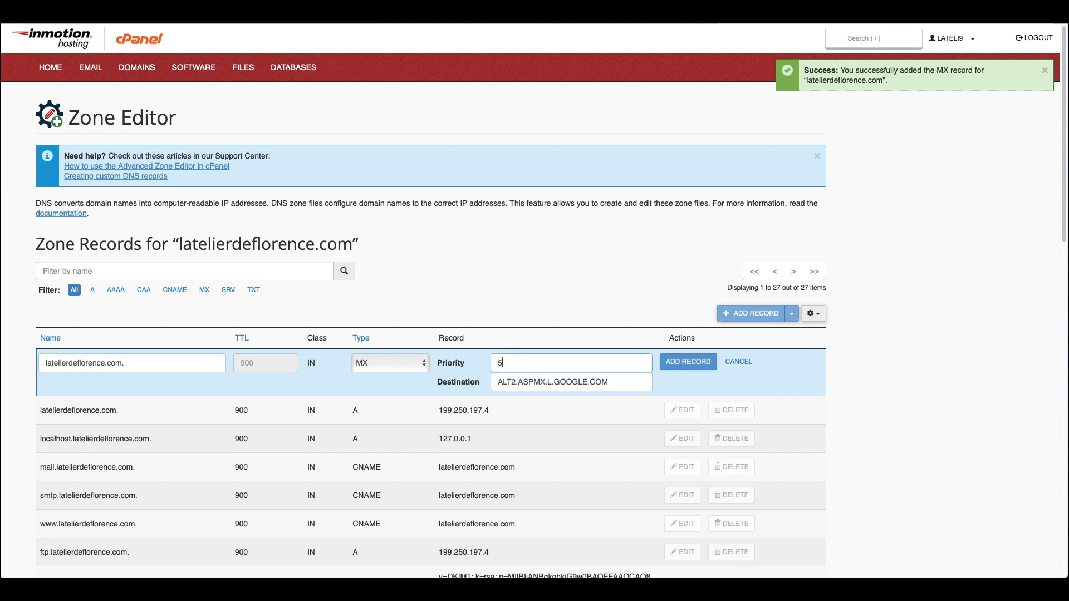
click(688, 363)
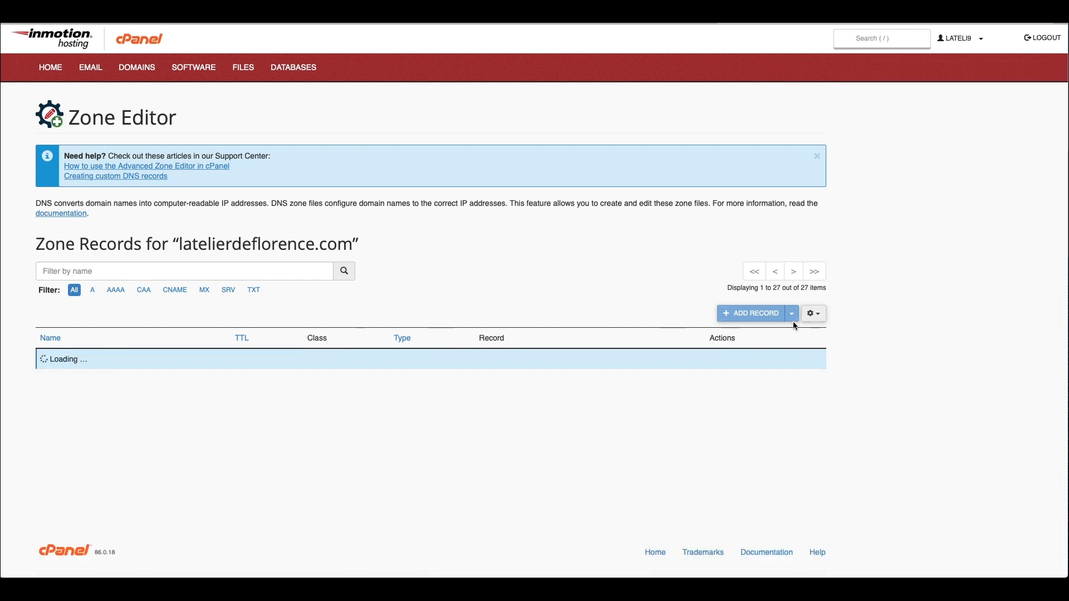
Step: Add an MX record for ALT3.ASPMX.L.GOOGLE.COM with priority 10
click(793, 314)
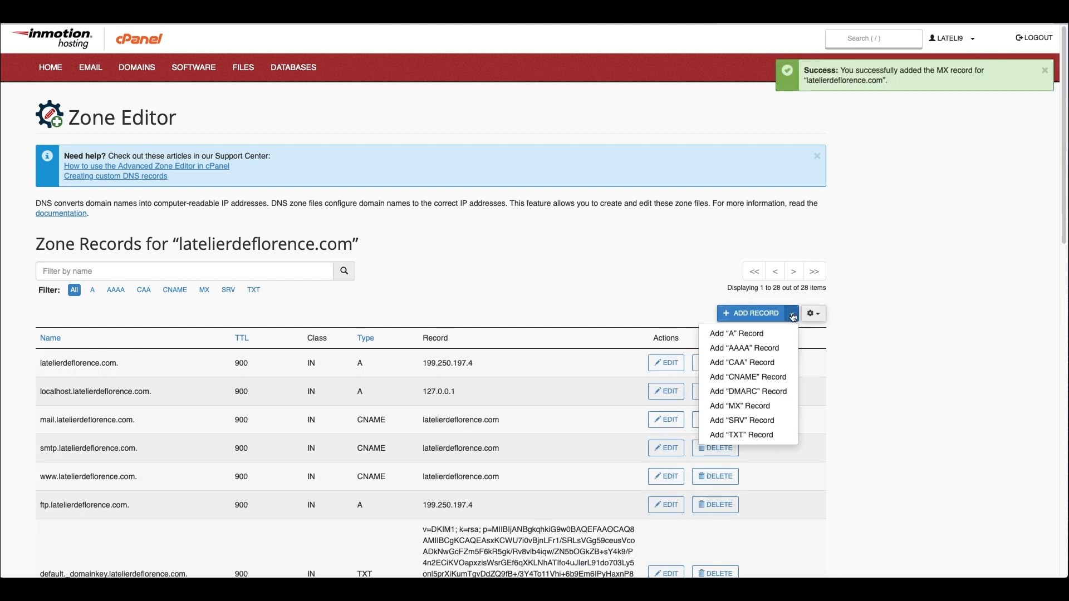
click(762, 408)
click(257, 22)
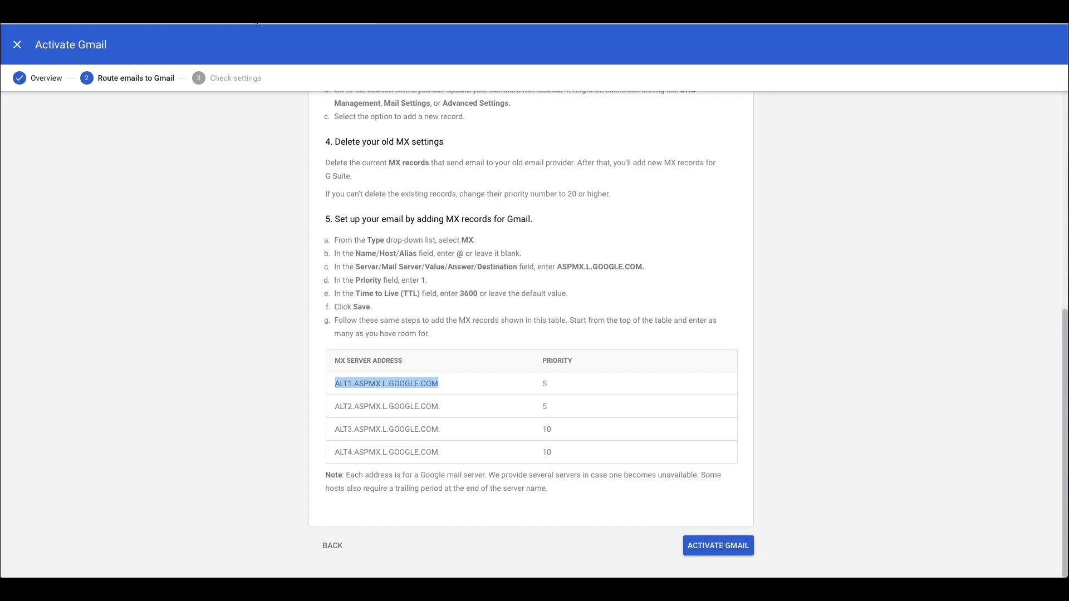
drag(335, 429, 439, 427)
key(ctrl+c)
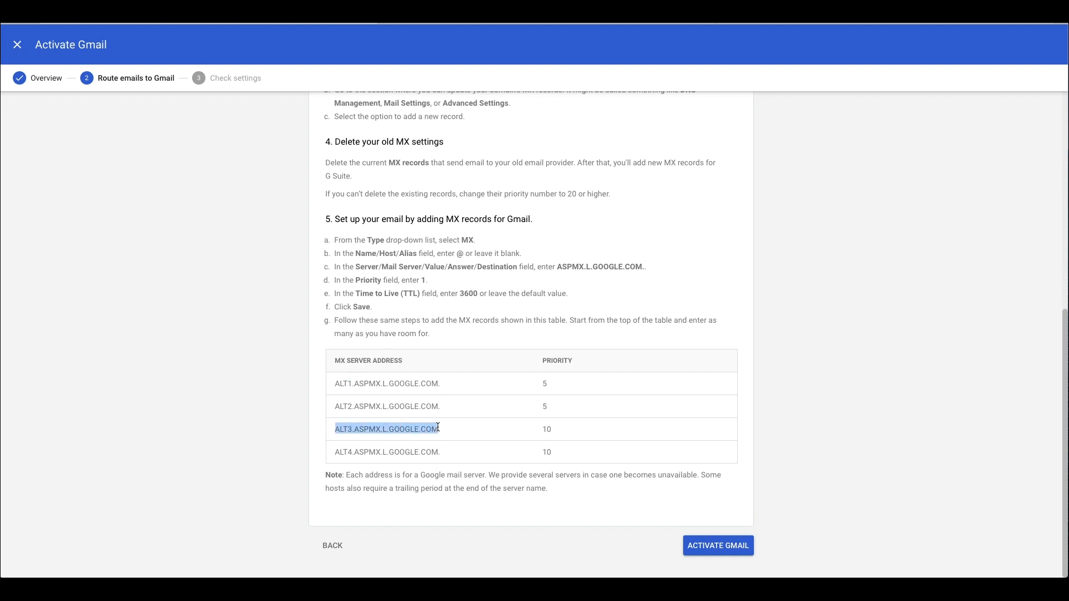
click(793, 23)
click(563, 382)
key(ctrl+v)
click(556, 367)
text(10)
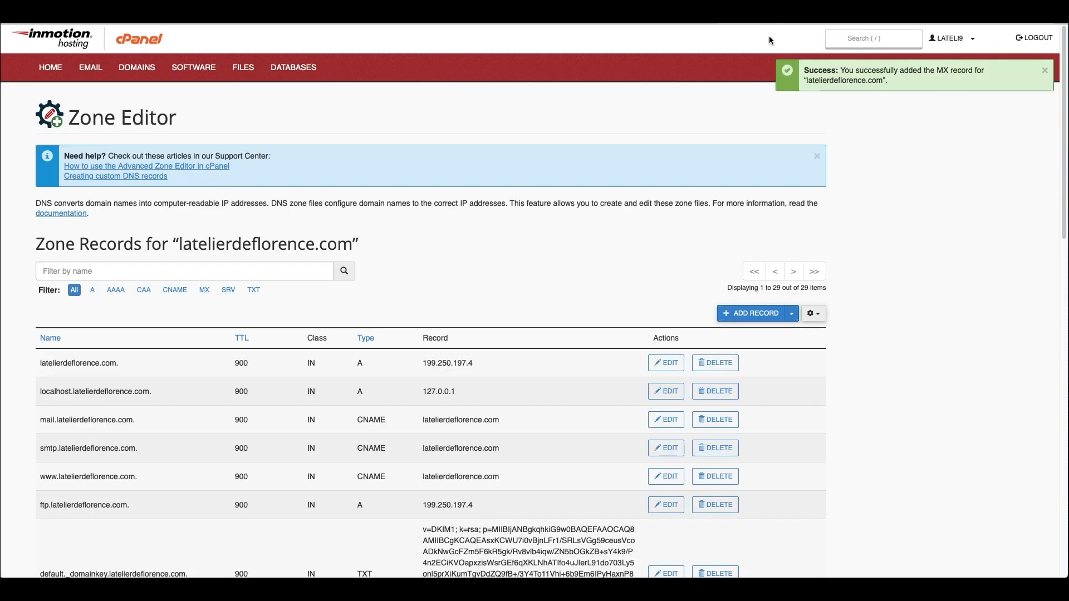
Step: Add an MX record for ALT4.ASPMX.L.GOOGLE.COM with priority 10 and review the record list
click(772, 24)
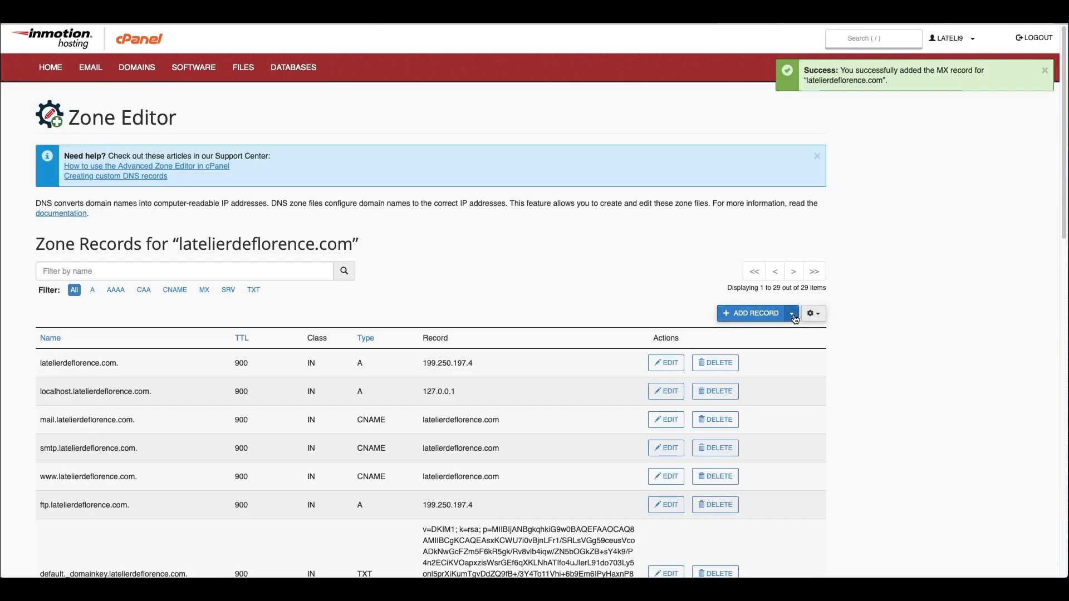
click(791, 314)
click(724, 415)
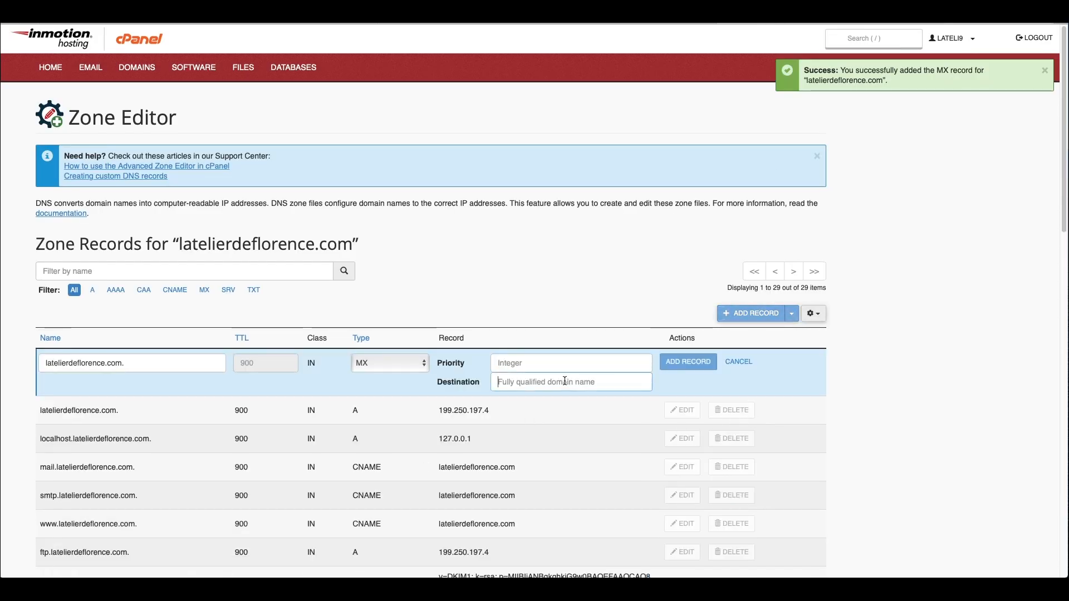
click(565, 382)
text(ALT4.ASPMX.L.GOOGLE.COM)
text(10)
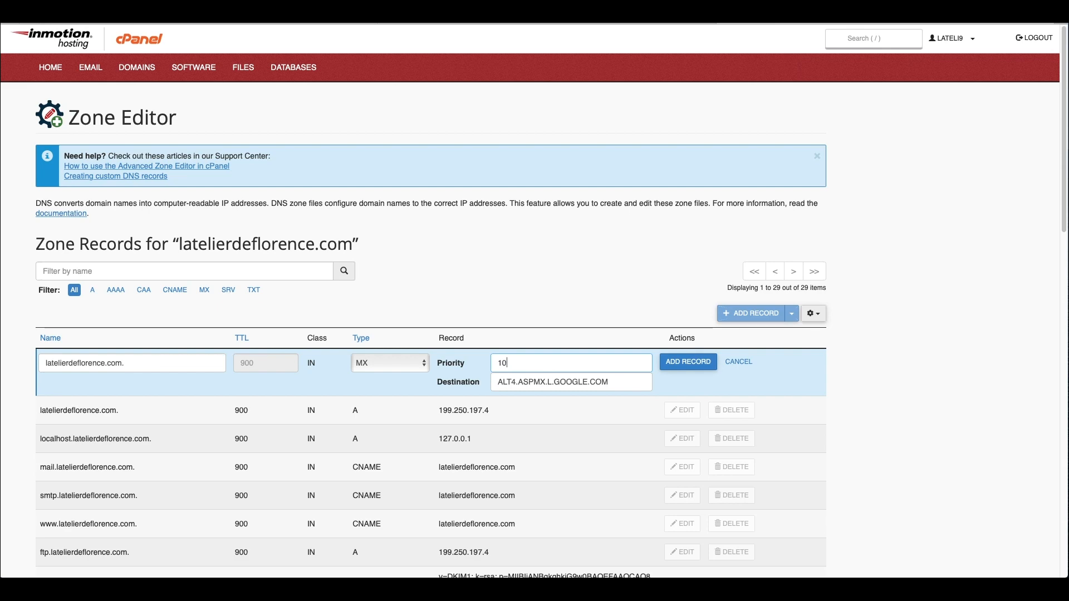
click(666, 369)
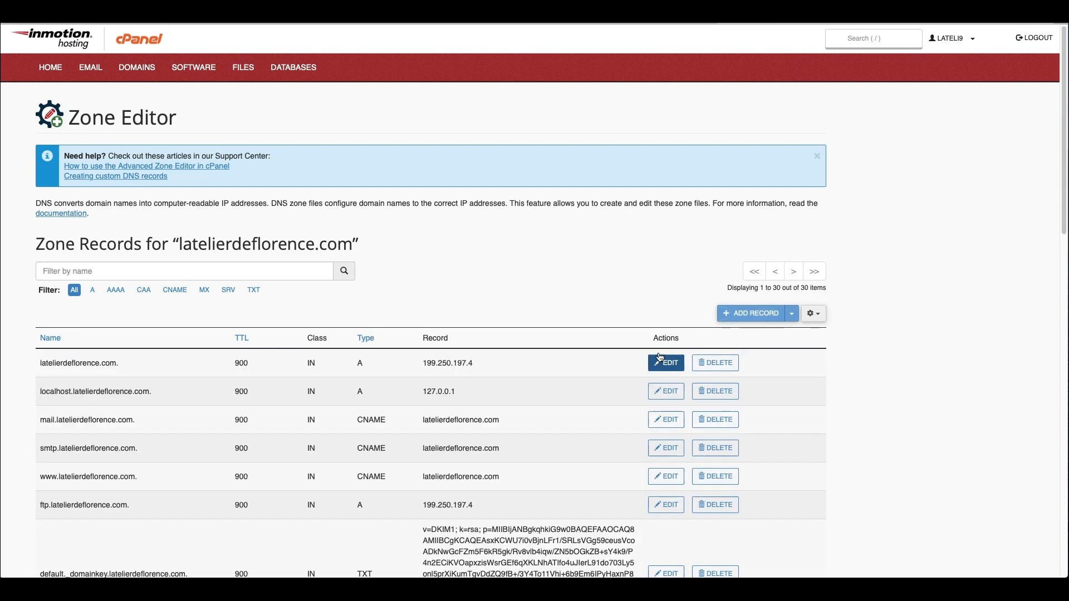
scroll(567, 326, down, 15)
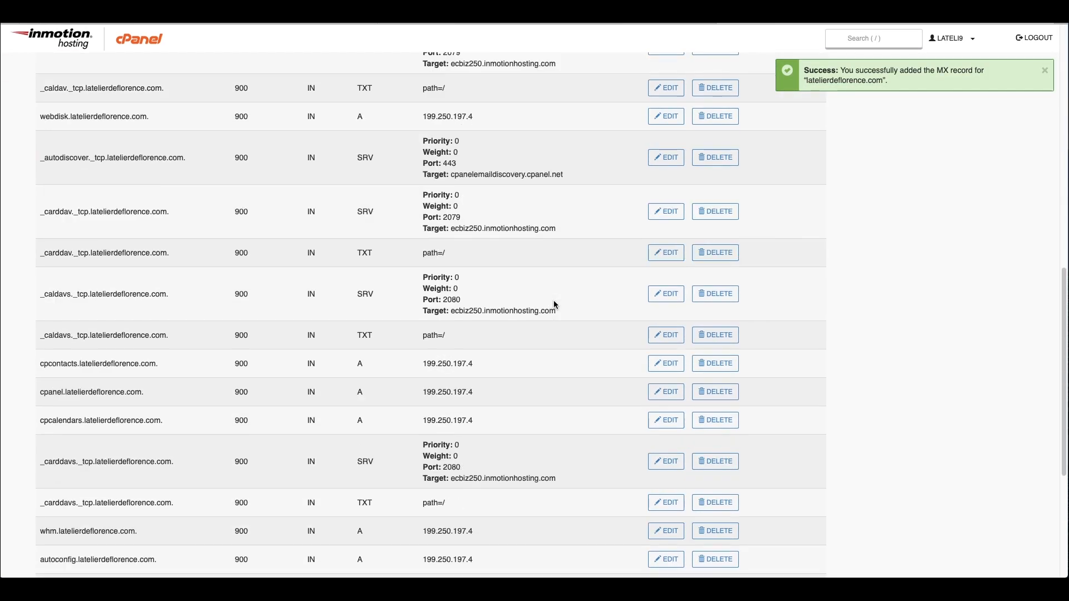
scroll(554, 299, down, 3)
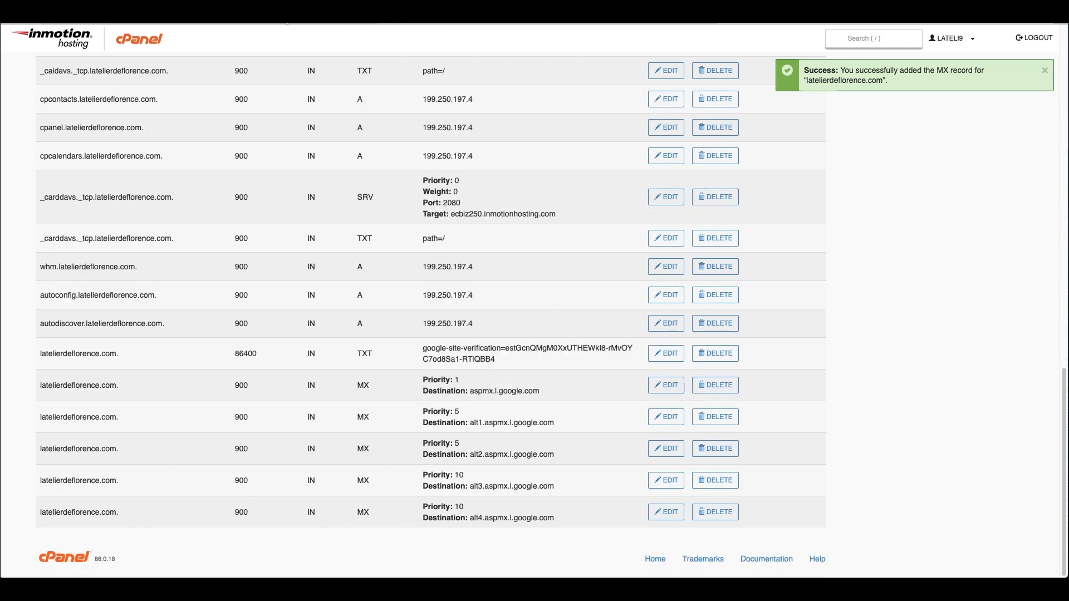
key(super+Tab)
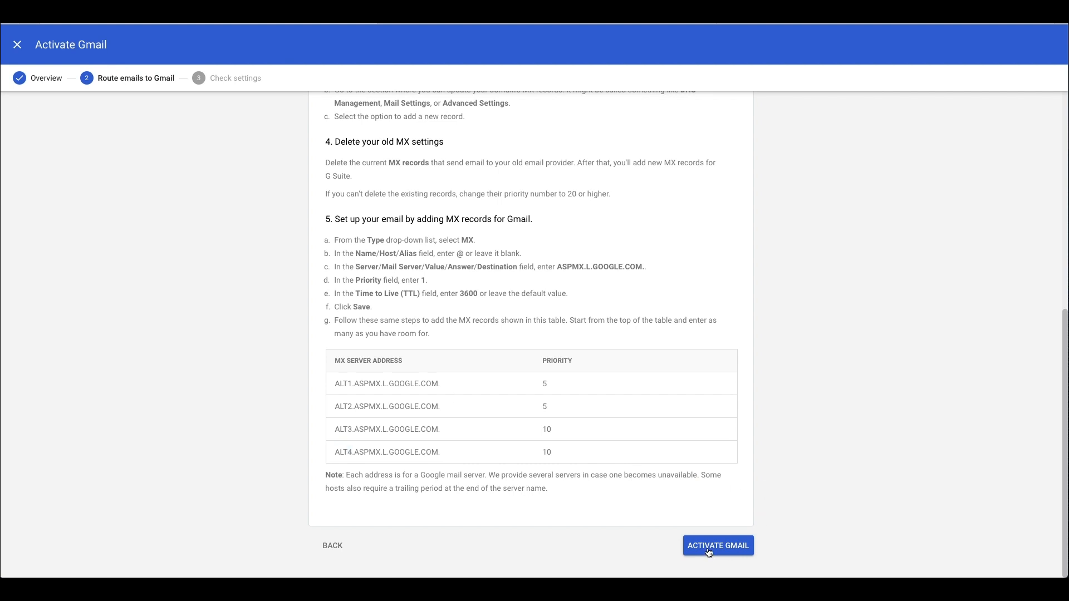
Step: Activate Gmail for latelierdeflorence.com, skip adding users, and send yourself the test email
click(708, 551)
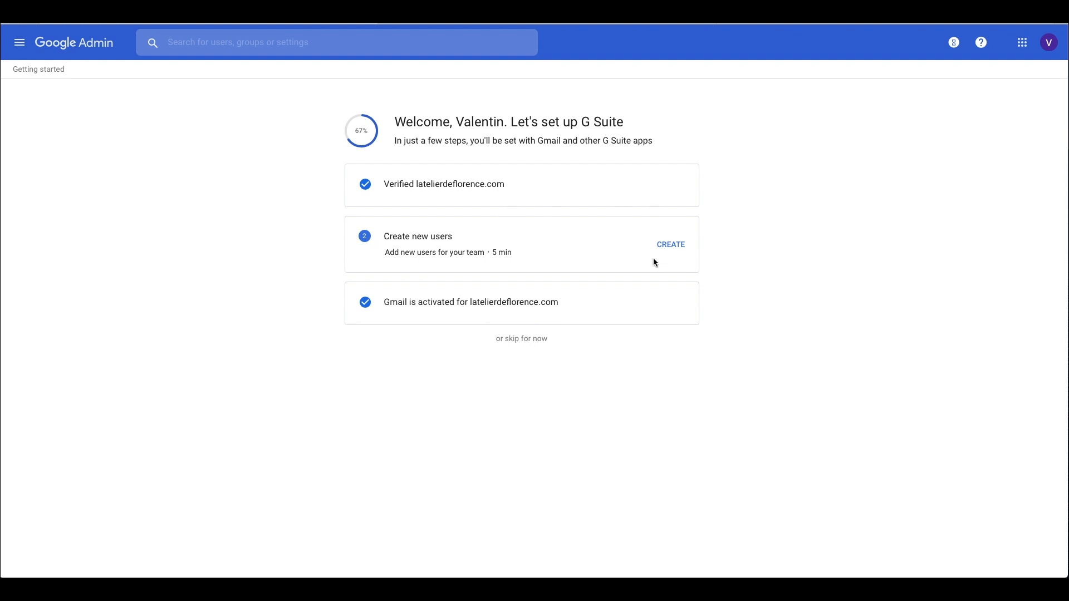
click(524, 345)
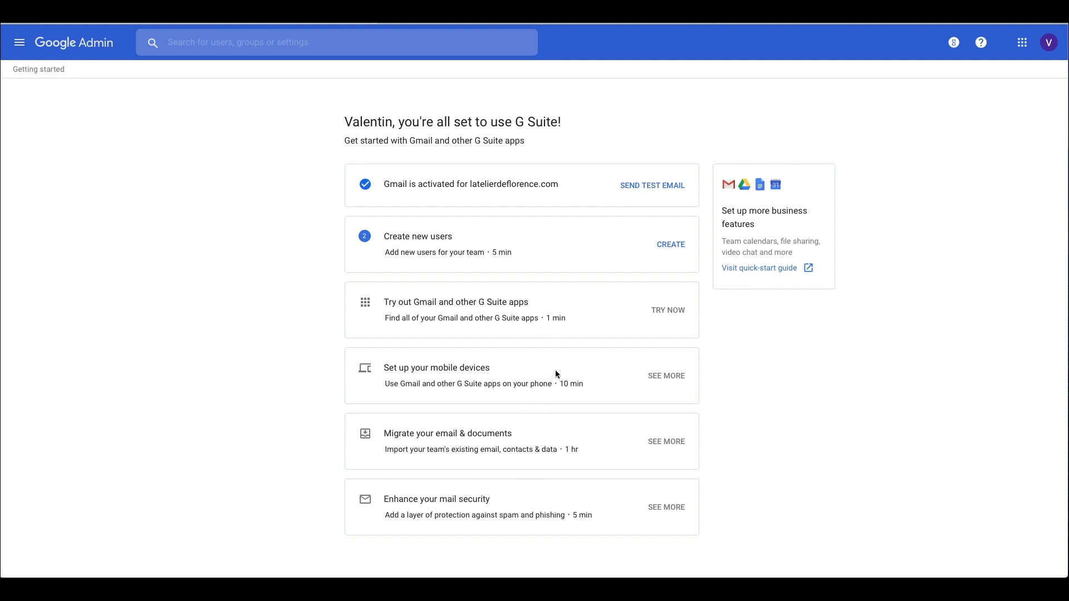
click(684, 187)
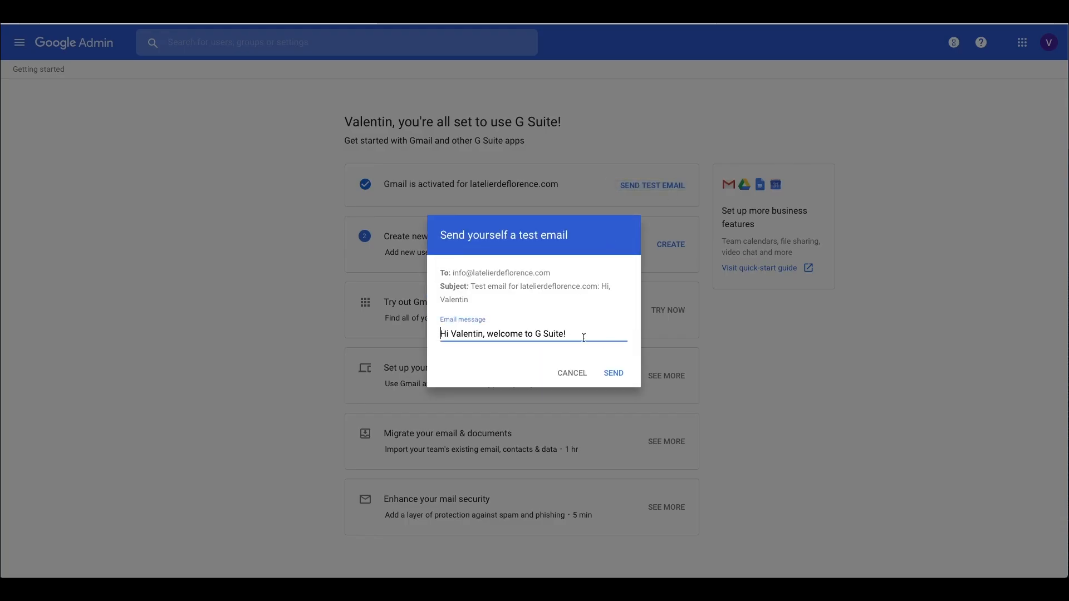
click(621, 375)
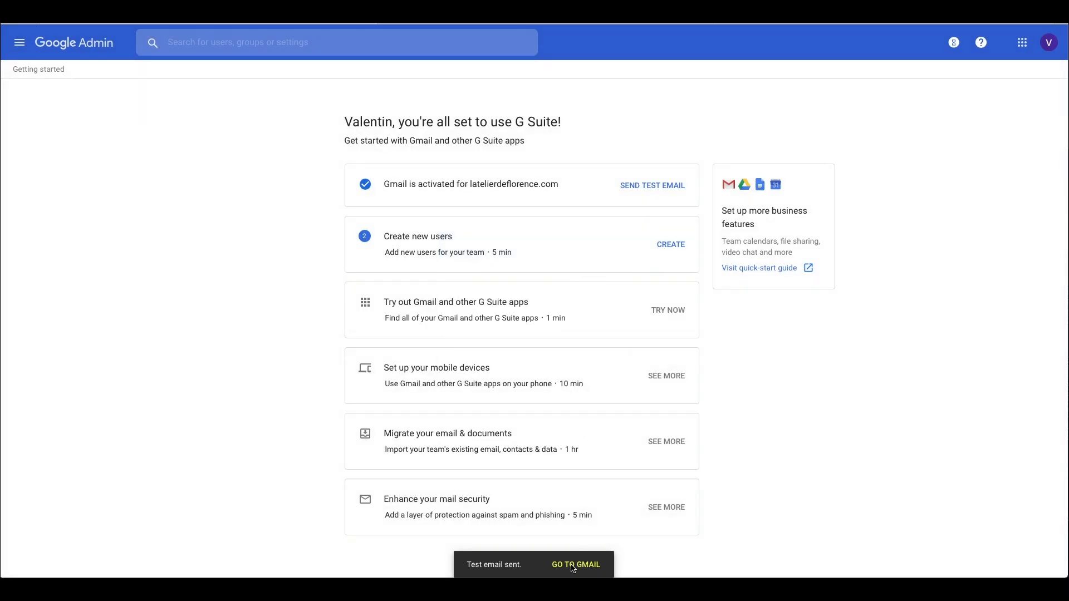
Step: Open the new Gmail inbox and dismiss the Welcome and Choose a view dialogs
click(573, 568)
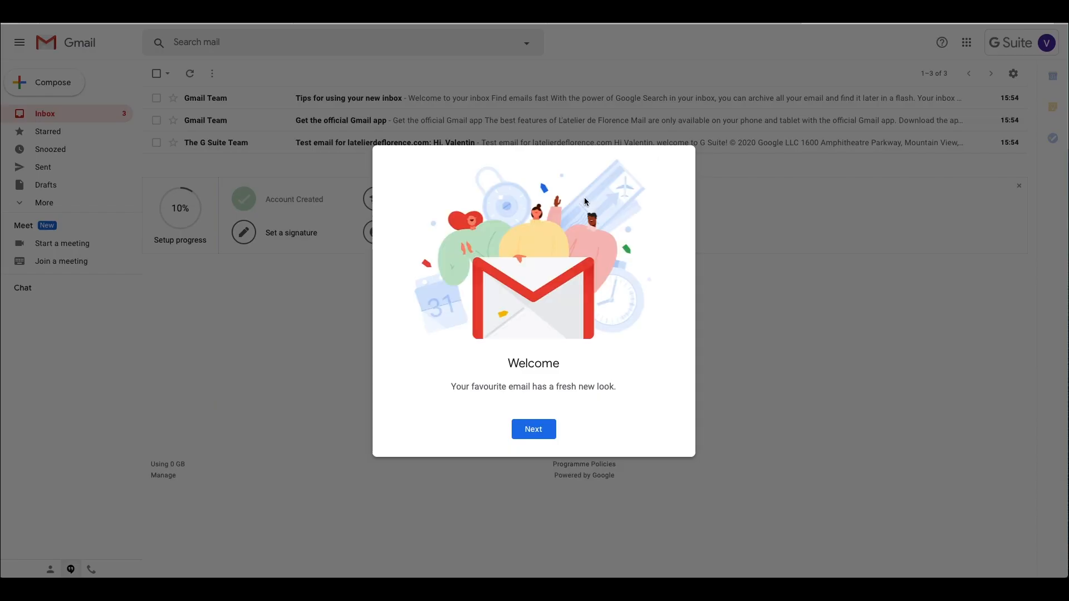
click(530, 434)
click(532, 435)
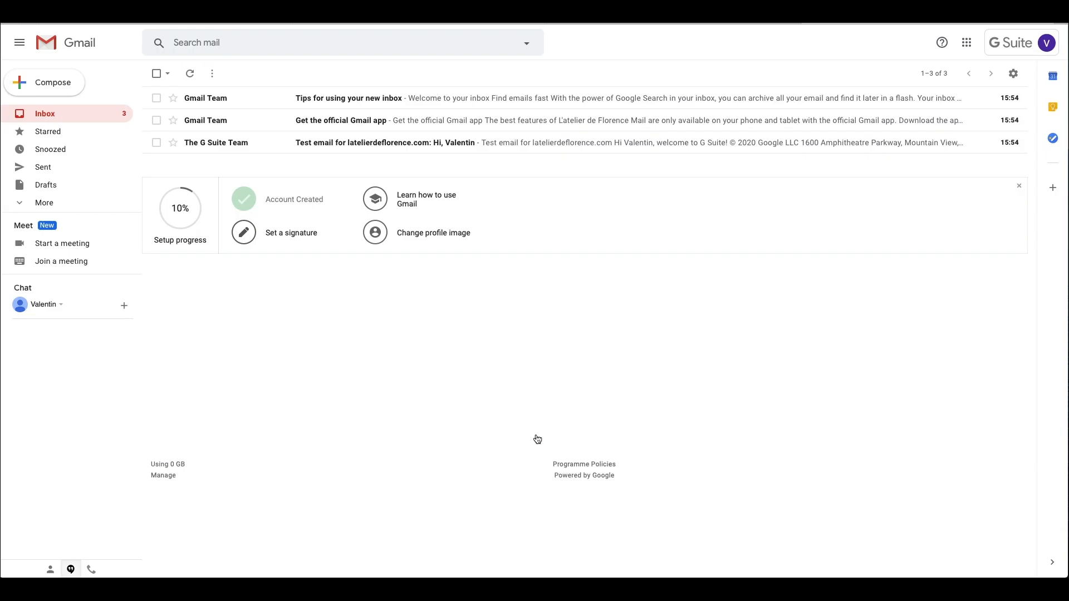